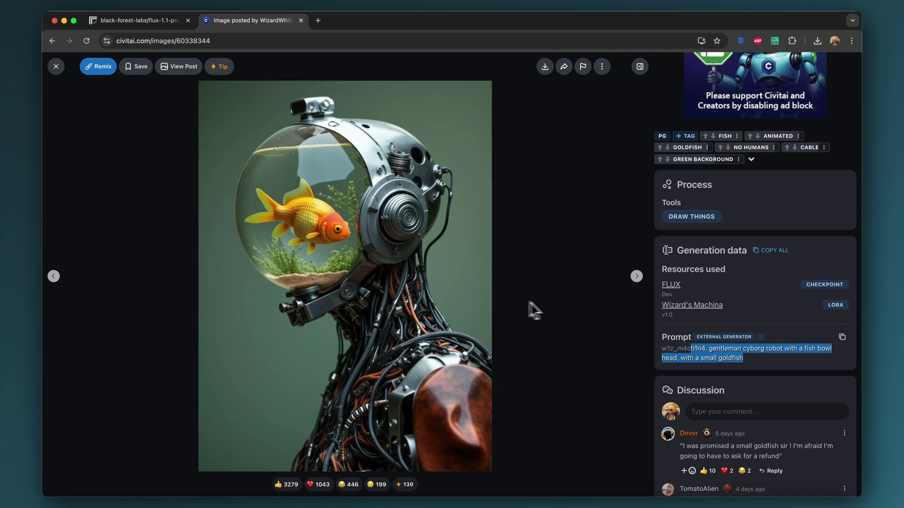
Select the Civitai prompt text from 'gentleman cyborg robot' through 'a small goldfish'.
scroll(724, 302, "down", 5)
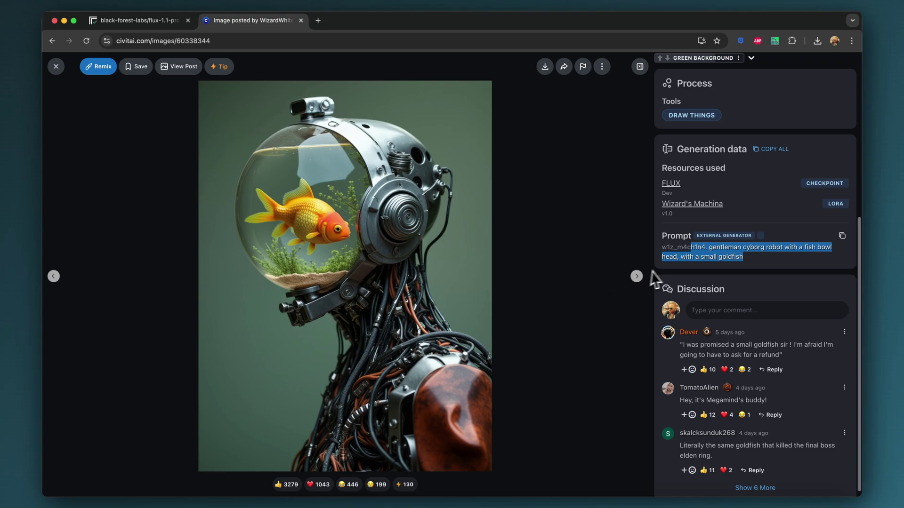
left_click_drag(751, 266, 718, 252)
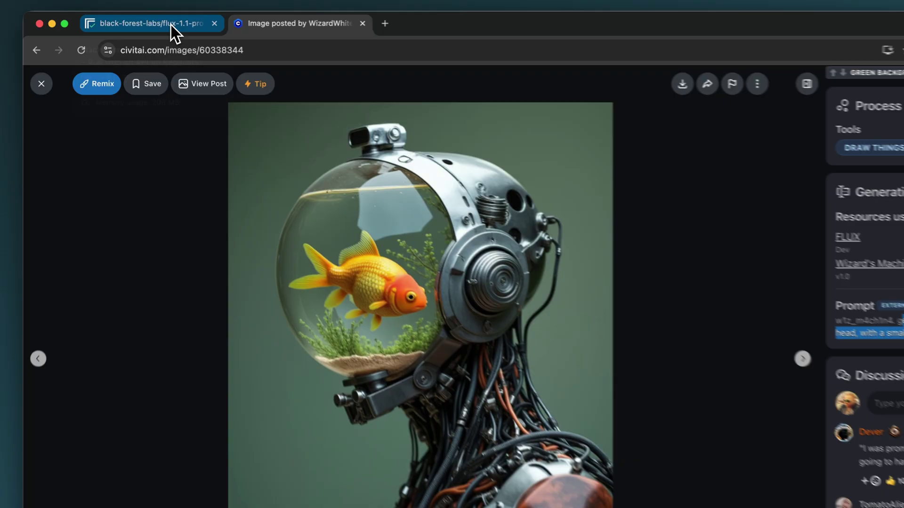
Switch to the Replicate flux-1.1-pro-ultra playground and review its existing cyborg prompt.
left_click(171, 25)
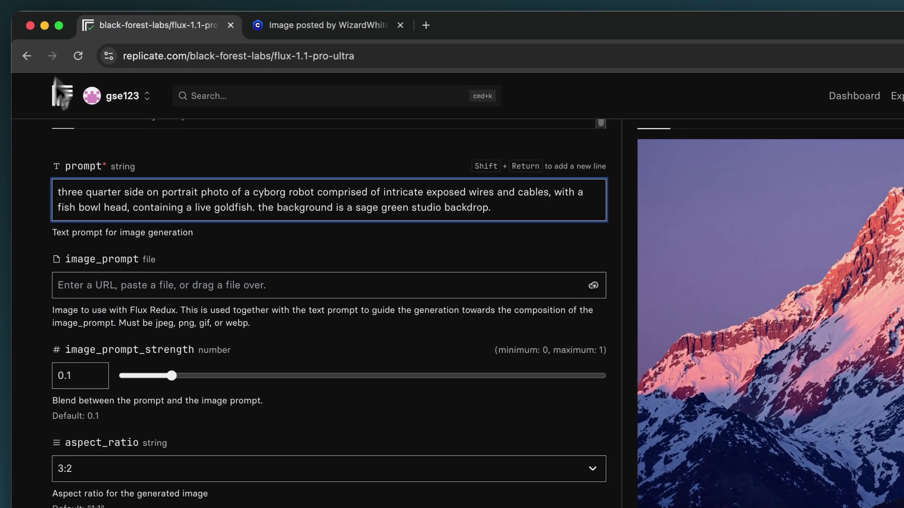
scroll(307, 418, "up", 5)
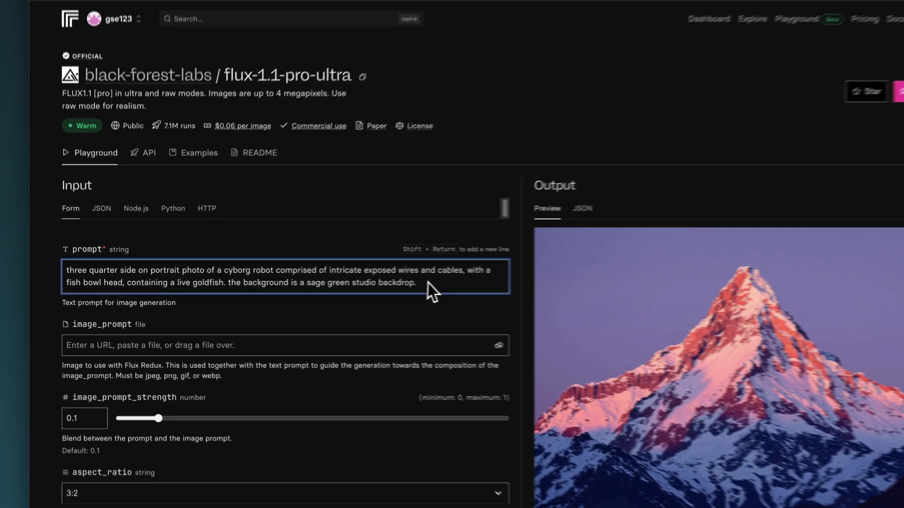
left_click_drag(372, 289, 79, 264)
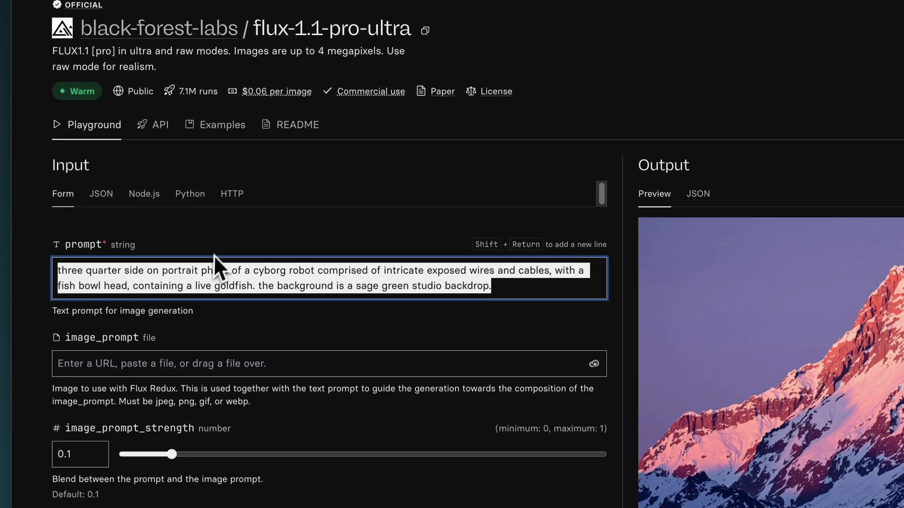
left_click(227, 234)
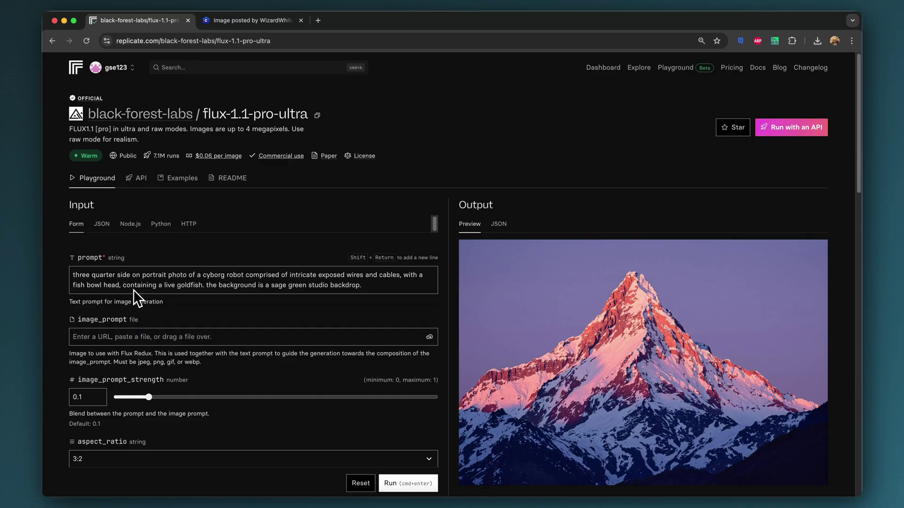
Place the cursor in the prompt box, then in the image_prompt field.
left_click(133, 289)
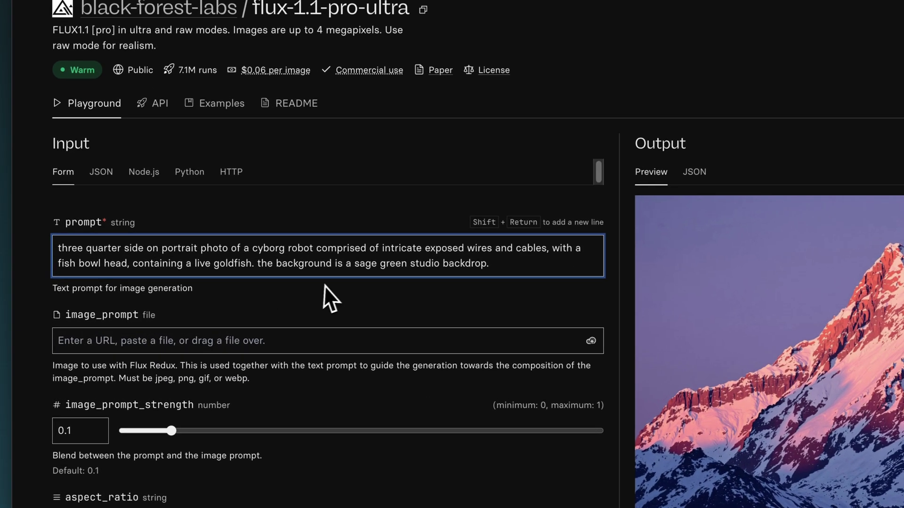
scroll(332, 265, "down", 3)
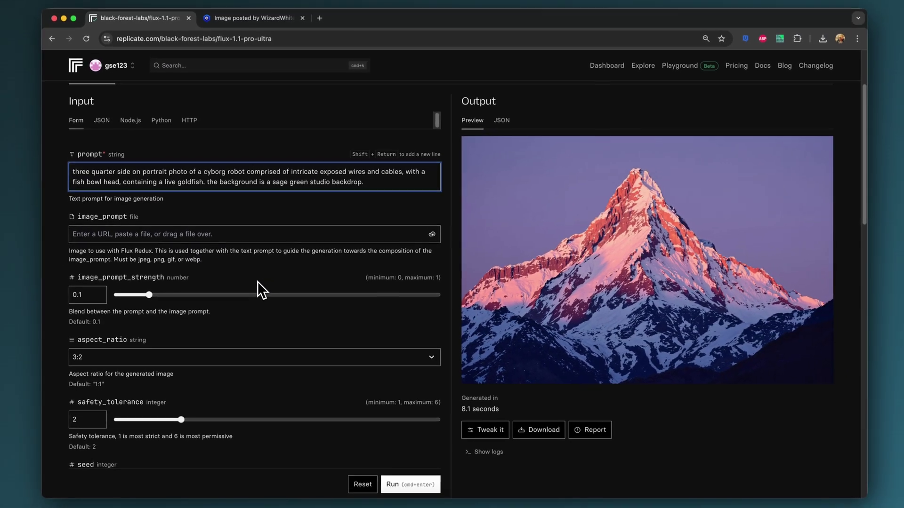
scroll(205, 184, "down", 1)
scroll(168, 230, "up", 2)
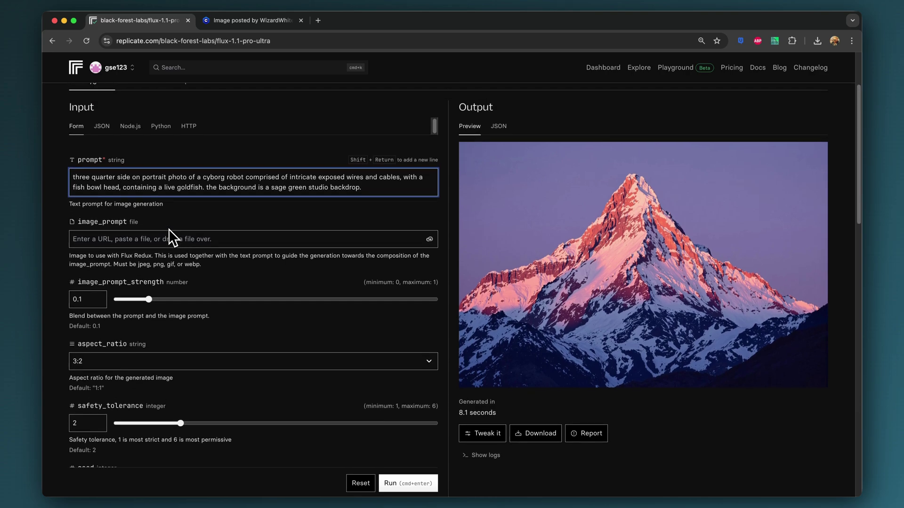
scroll(169, 232, "down", 1)
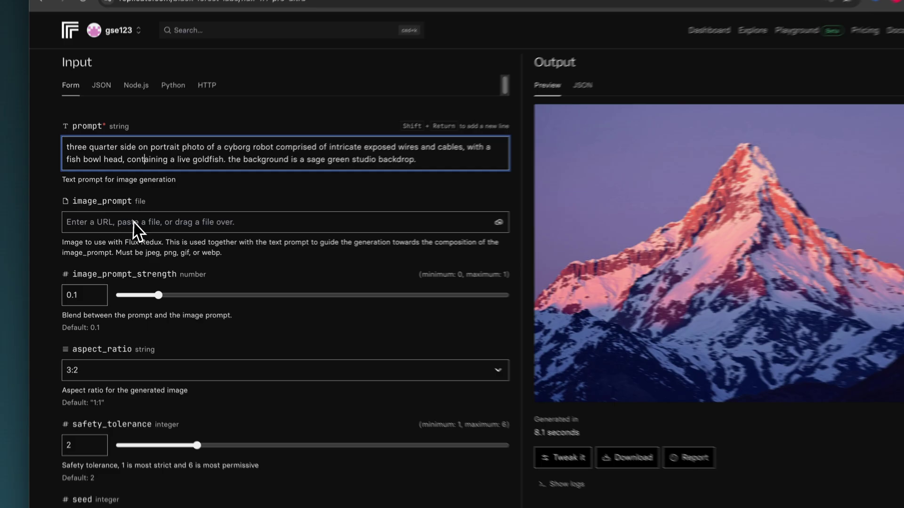
left_click(134, 225)
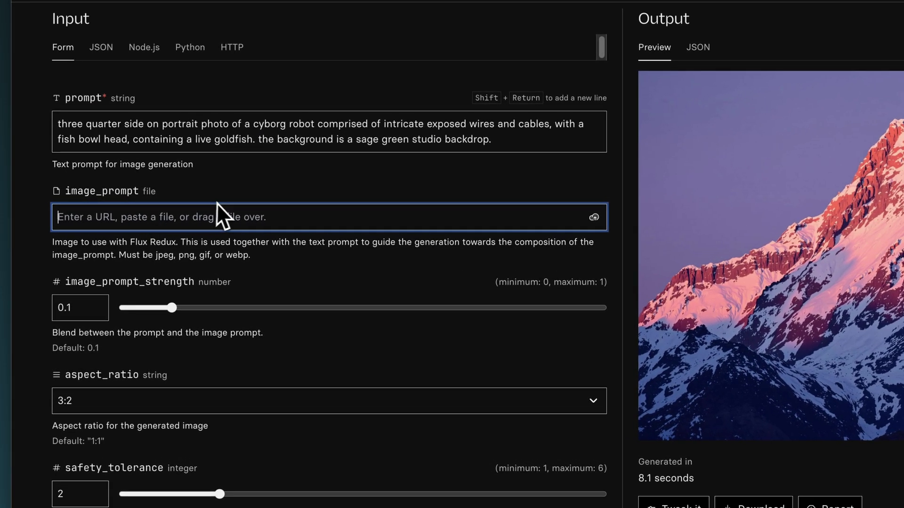
Set the aspect ratio to 2:3 portrait and turn on raw mode.
scroll(208, 214, "down", 3)
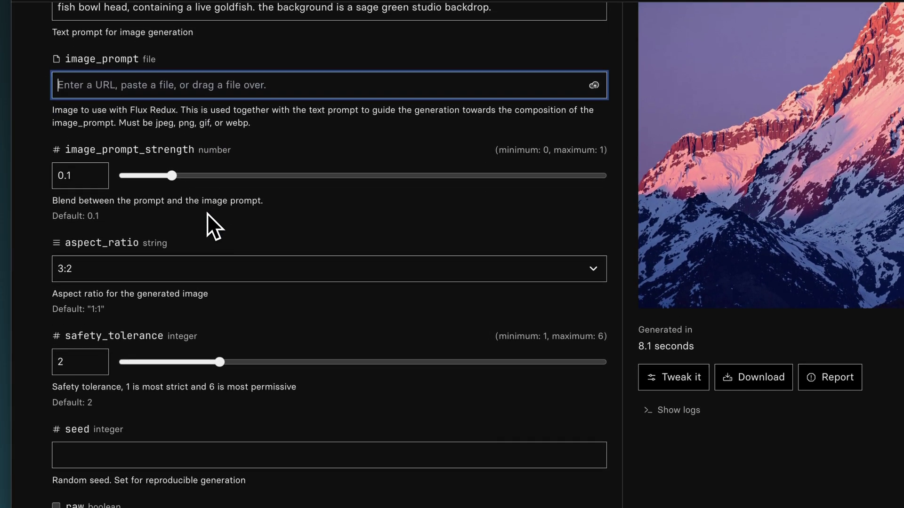
scroll(206, 214, "down", 1)
left_click(204, 218)
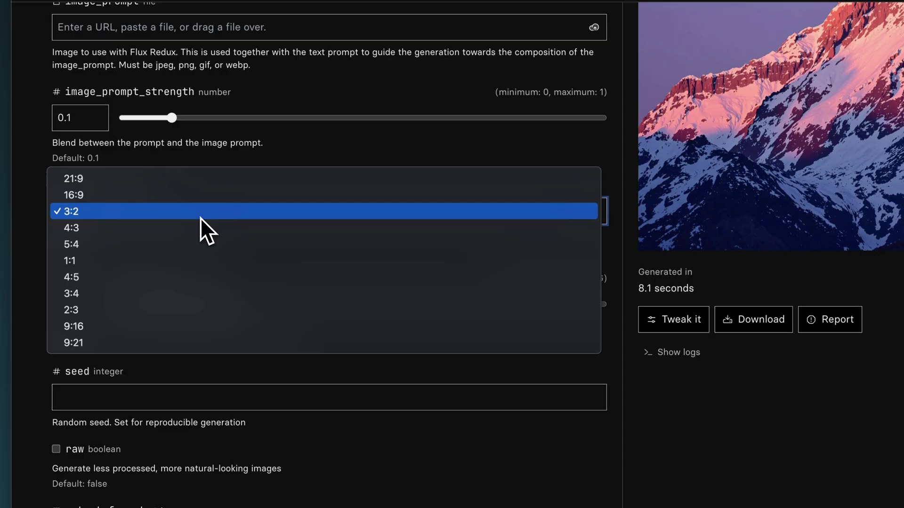
left_click(187, 307)
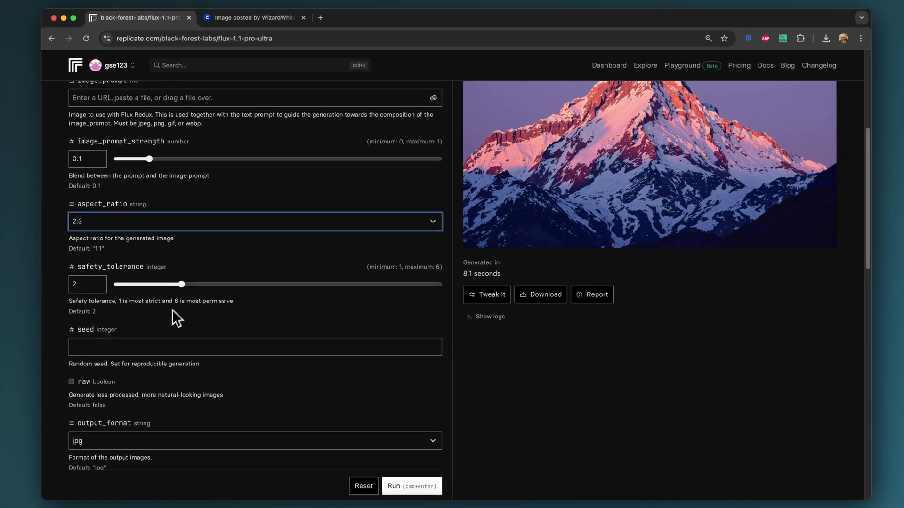
scroll(176, 318, "down", 5)
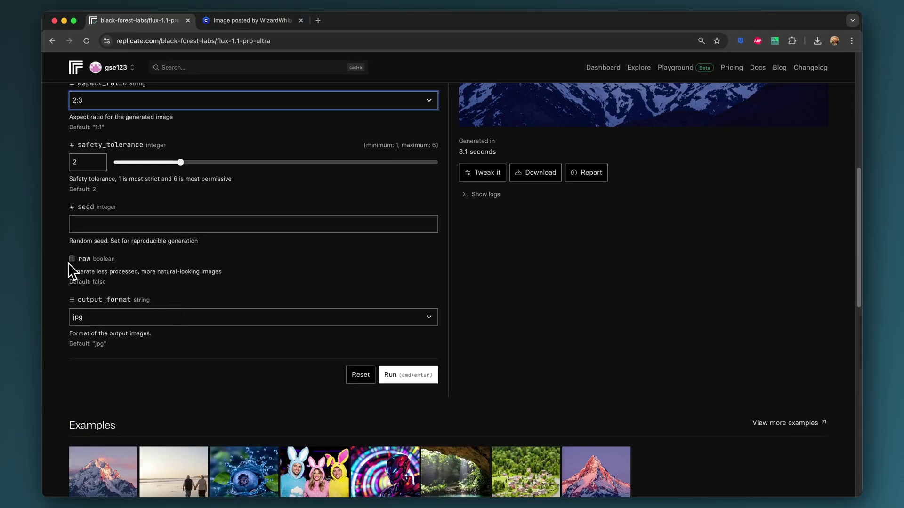
left_click(71, 258)
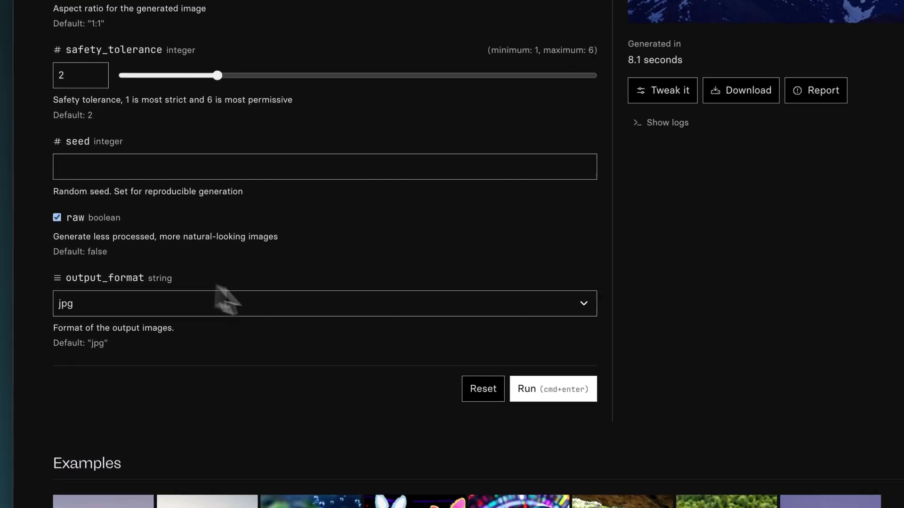
Choose png as the output format and run the generation.
left_click(298, 322)
left_click(394, 310)
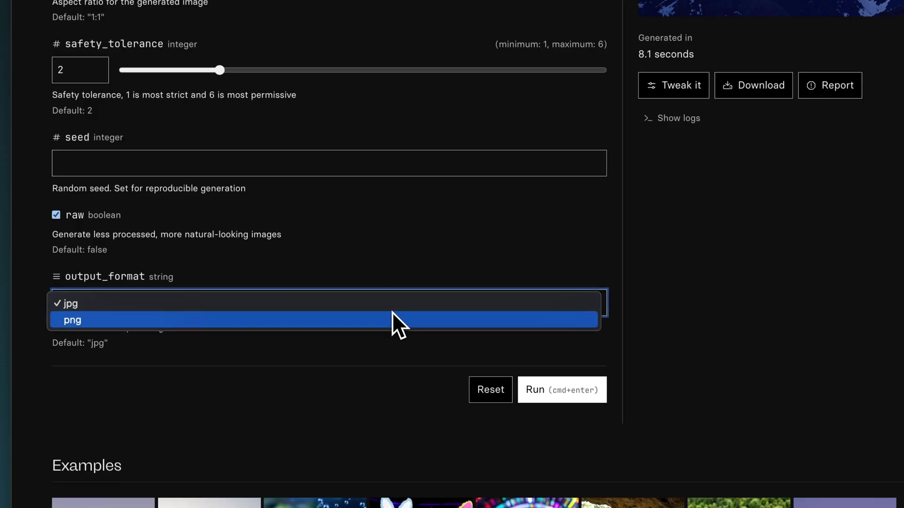
left_click(392, 316)
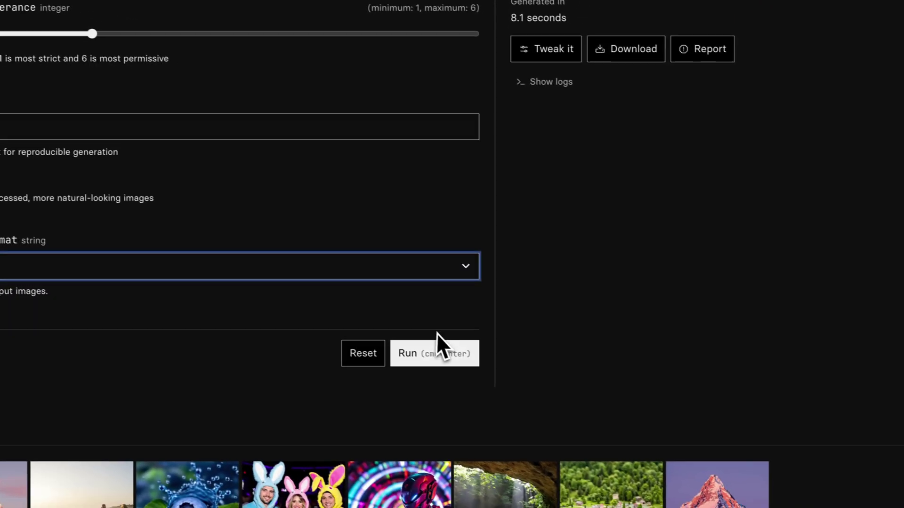
left_click(584, 398)
left_click(432, 355)
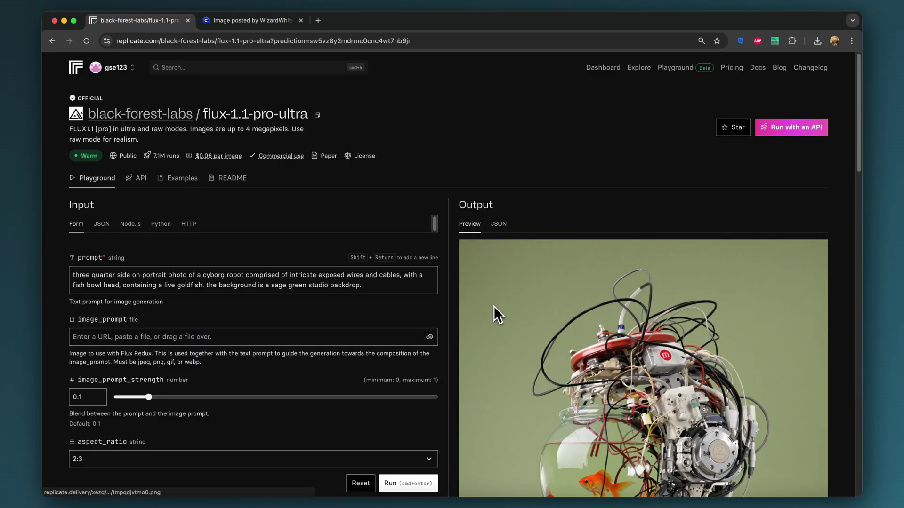
Scroll through the full-size 1664×2496 fishbowl robot PNG in its own tab.
scroll(523, 269, "down", 3)
scroll(534, 260, "down", 5)
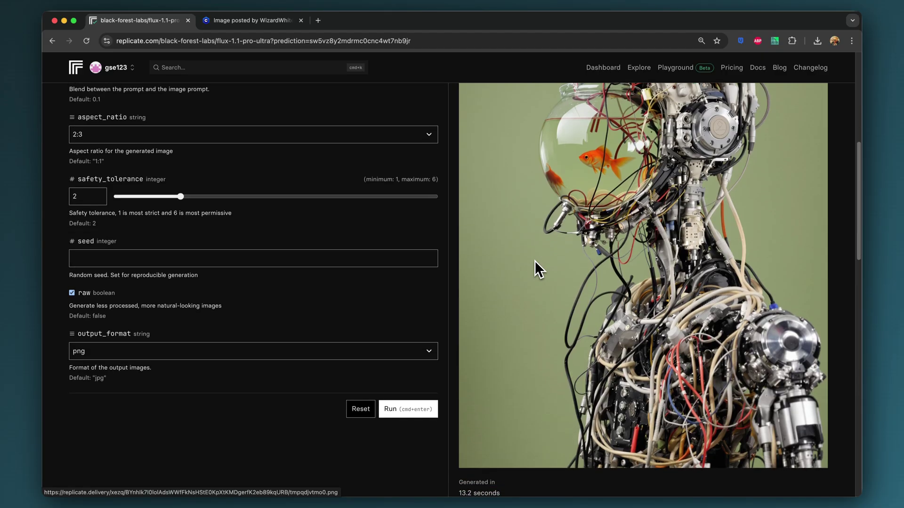
scroll(667, 282, "up", 2)
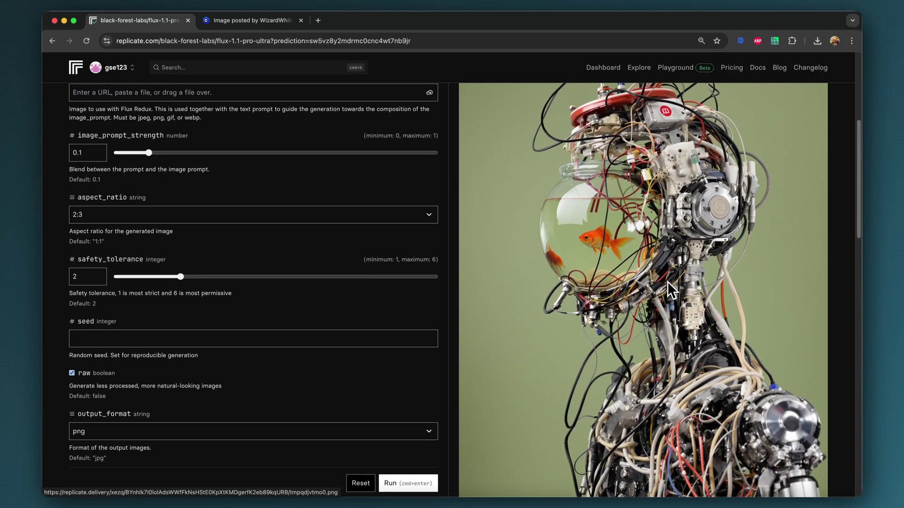
scroll(671, 280, "down", 3)
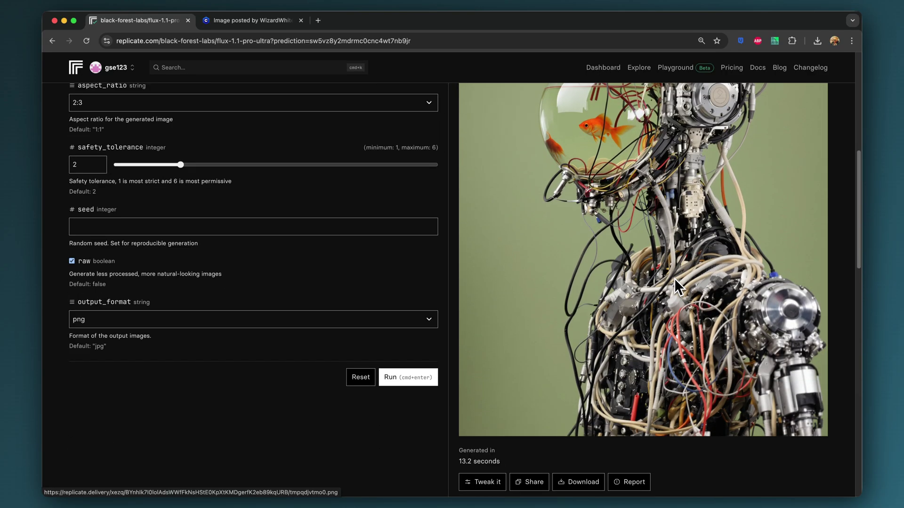
scroll(674, 281, "up", 5)
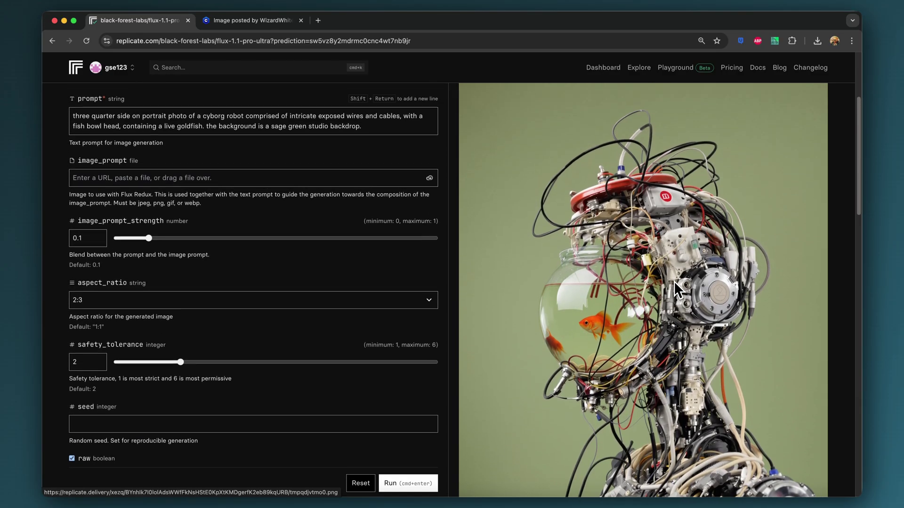
scroll(674, 282, "up", 2)
scroll(674, 281, "down", 3)
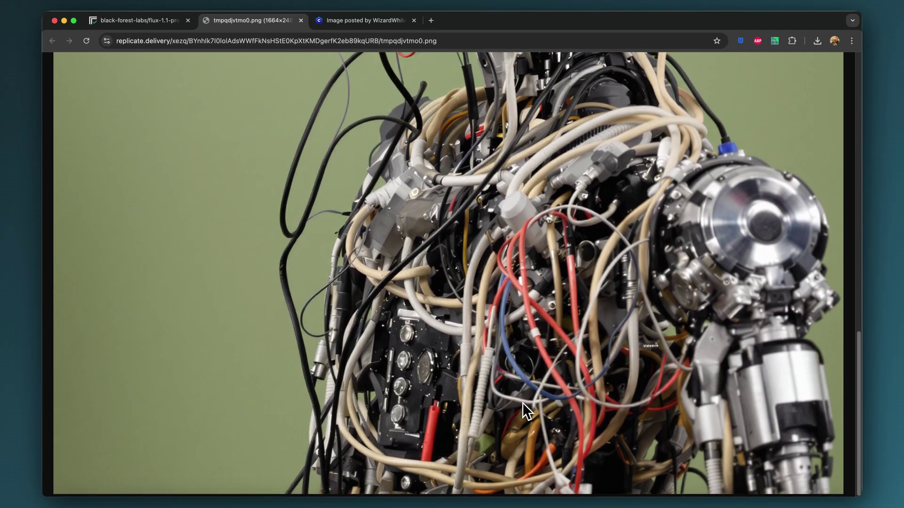
scroll(523, 404, "up", 5)
scroll(522, 403, "up", 6)
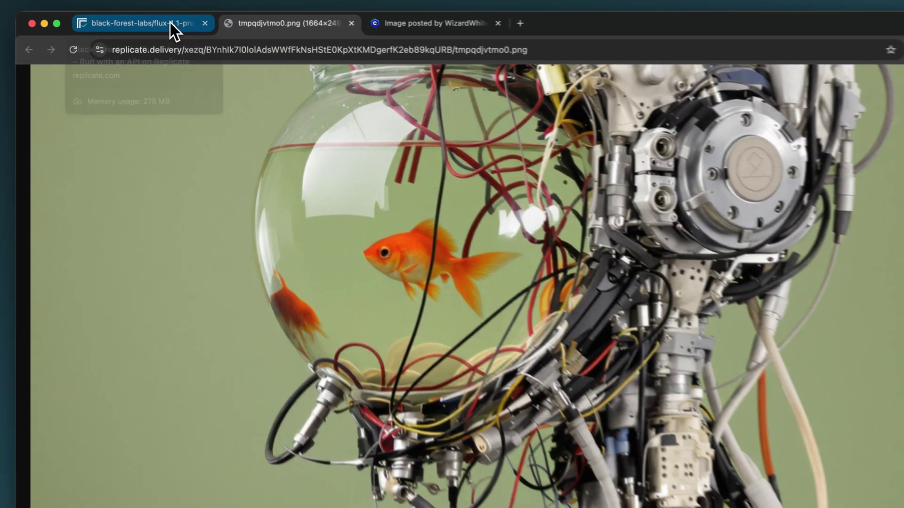
Return to the Replicate playground tab.
left_click(172, 24)
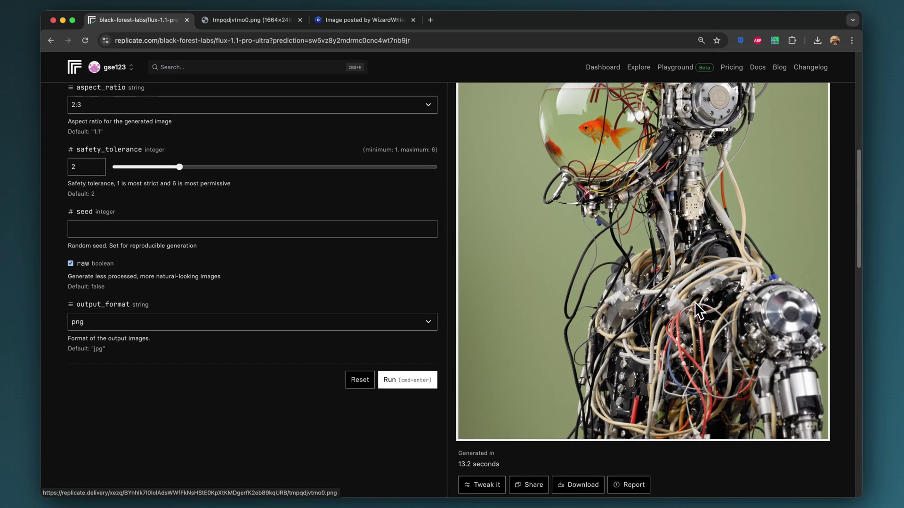
scroll(701, 309, "up", 5)
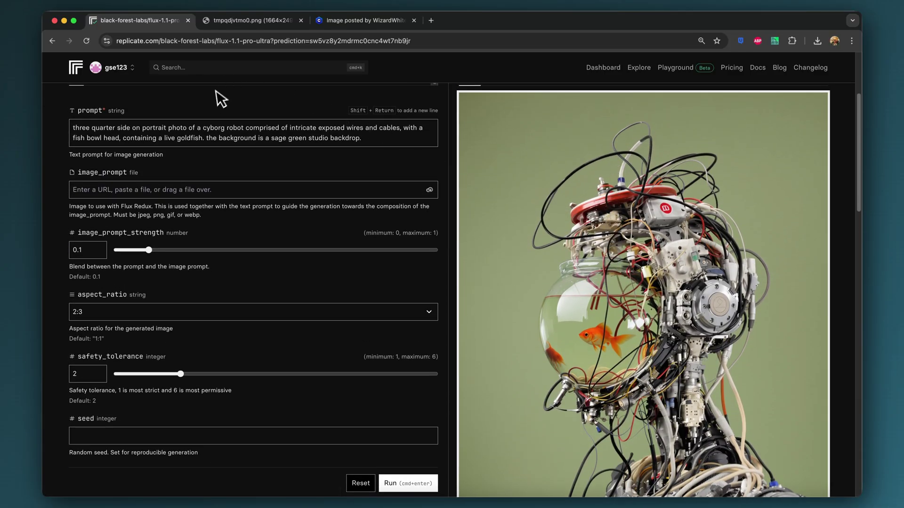
scroll(141, 363, "down", 5)
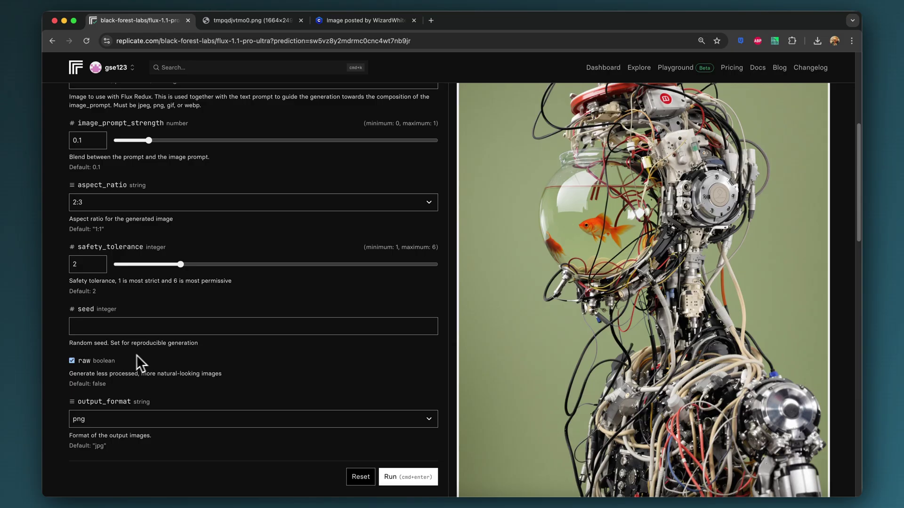
Turn raw mode off, paste seed 56541 into the seed field, and run again.
left_click(74, 360)
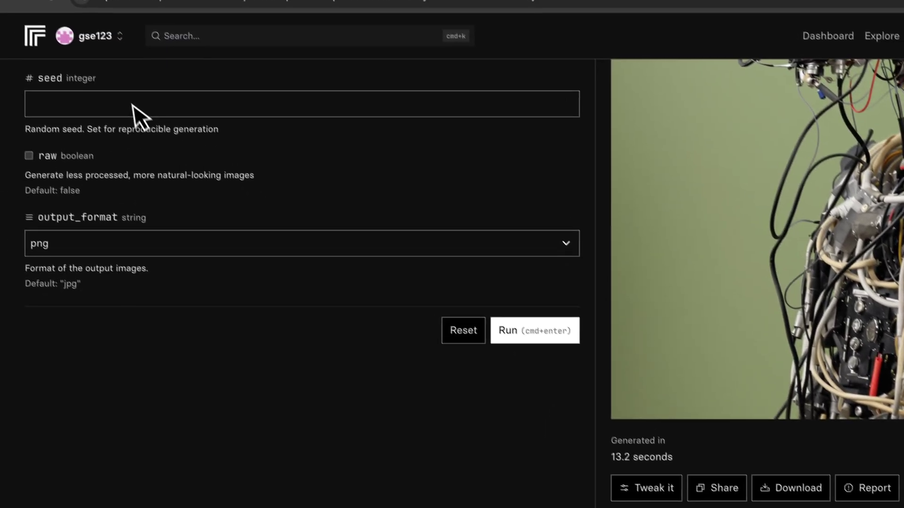
left_click(131, 110)
type("56541")
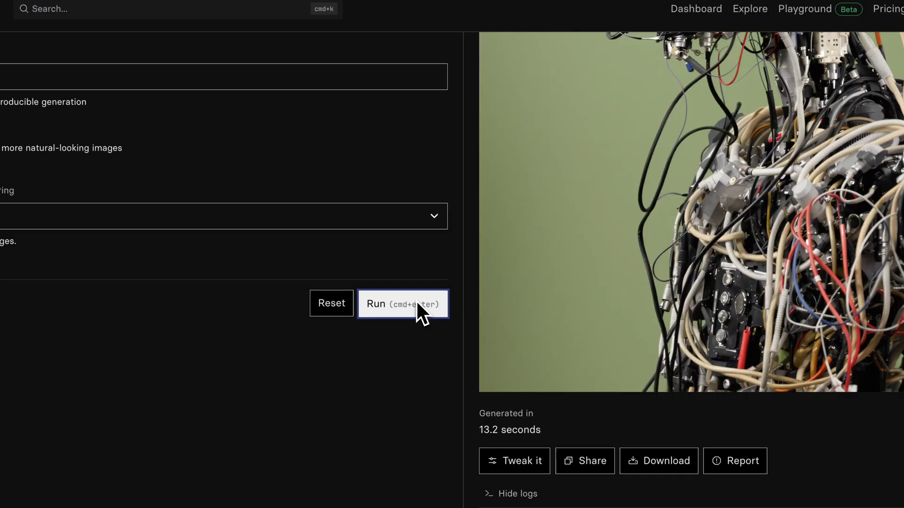
left_click(571, 387)
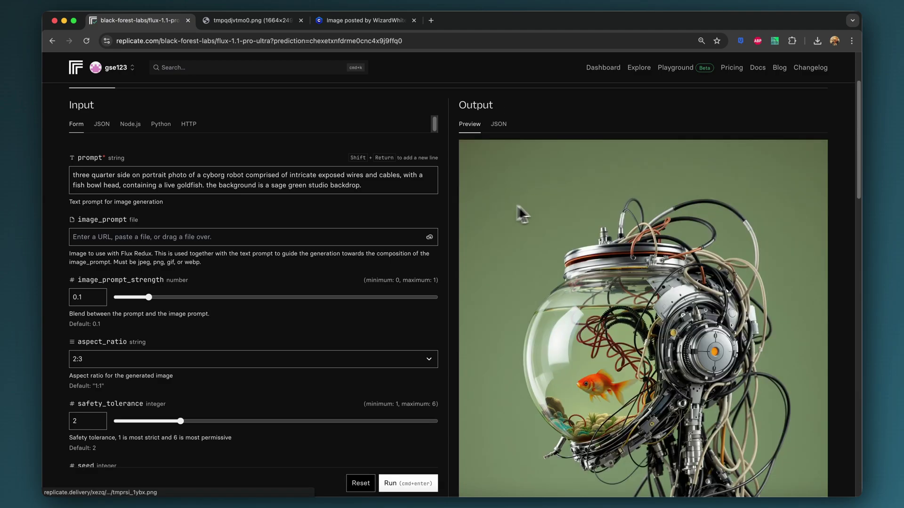
Delete the fixed seed 56541, leaving the seed field blank.
scroll(660, 215, "down", 5)
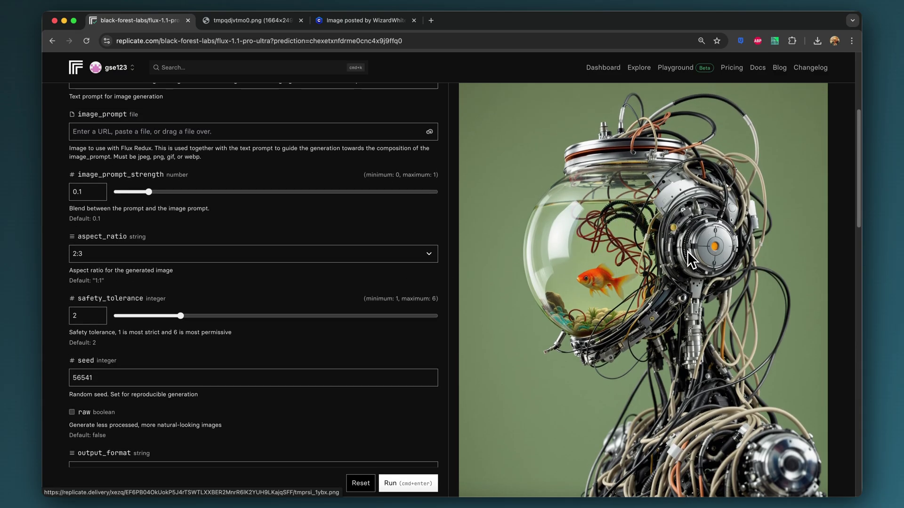
scroll(693, 260, "down", 2)
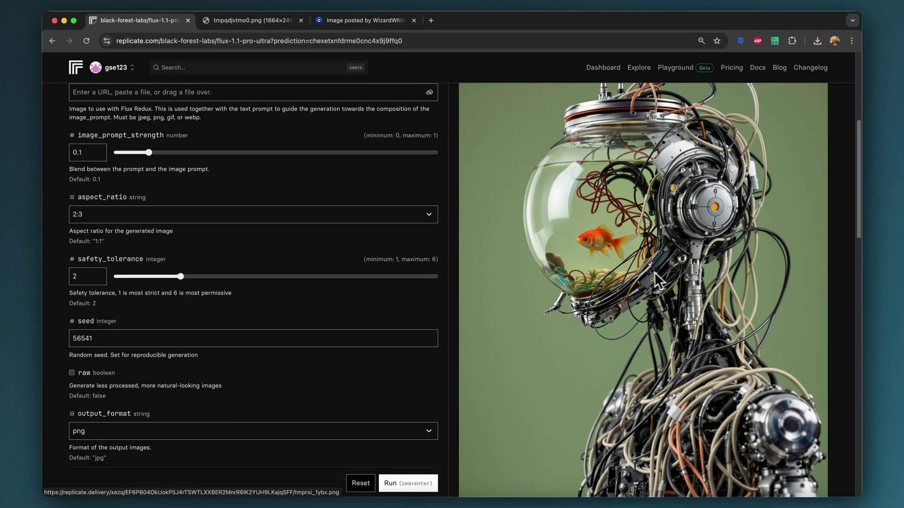
scroll(738, 403, "down", 3)
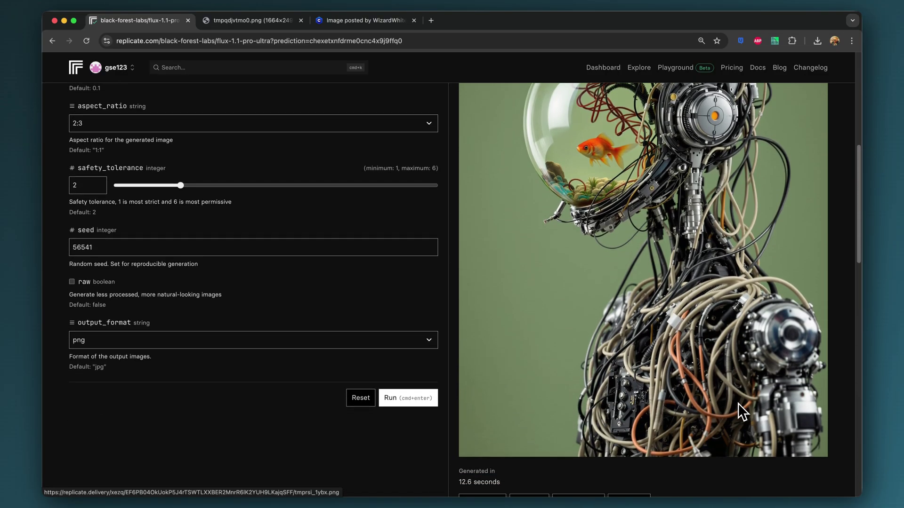
scroll(736, 393, "up", 5)
scroll(702, 274, "down", 4)
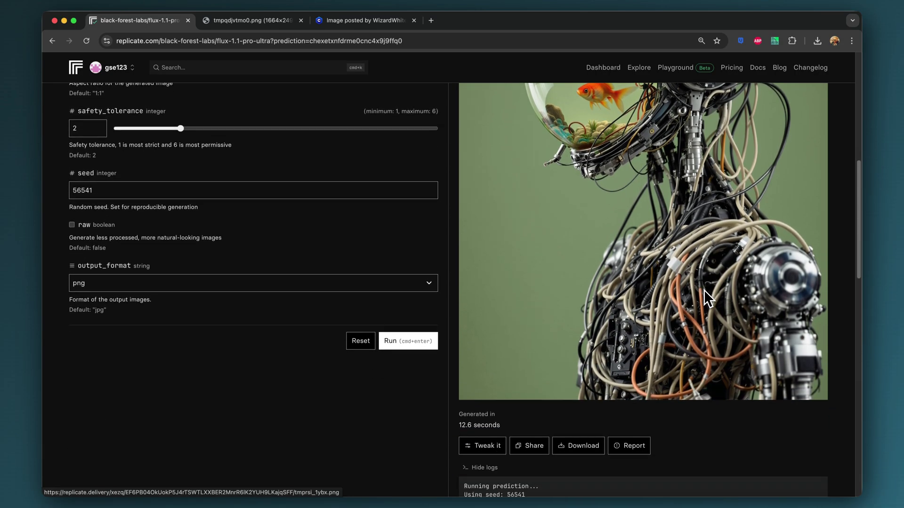
scroll(706, 282, "up", 8)
scroll(708, 278, "down", 3)
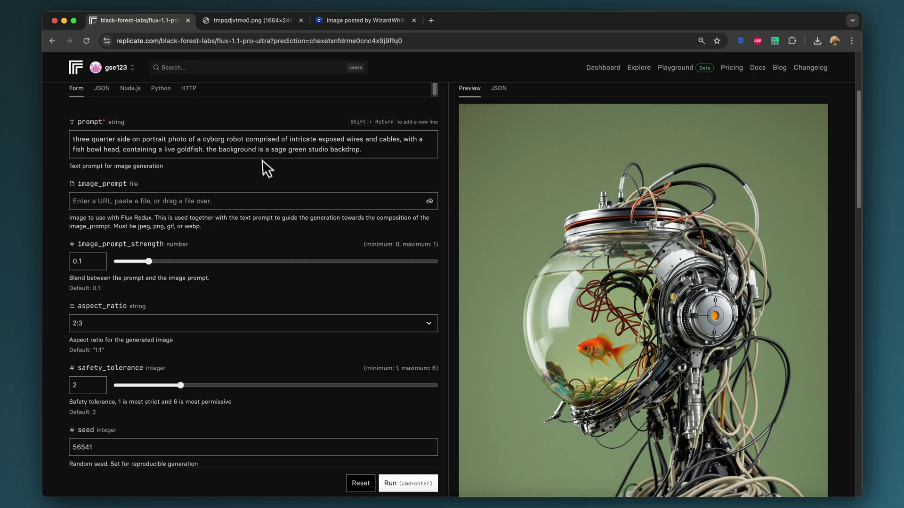
scroll(240, 161, "down", 7)
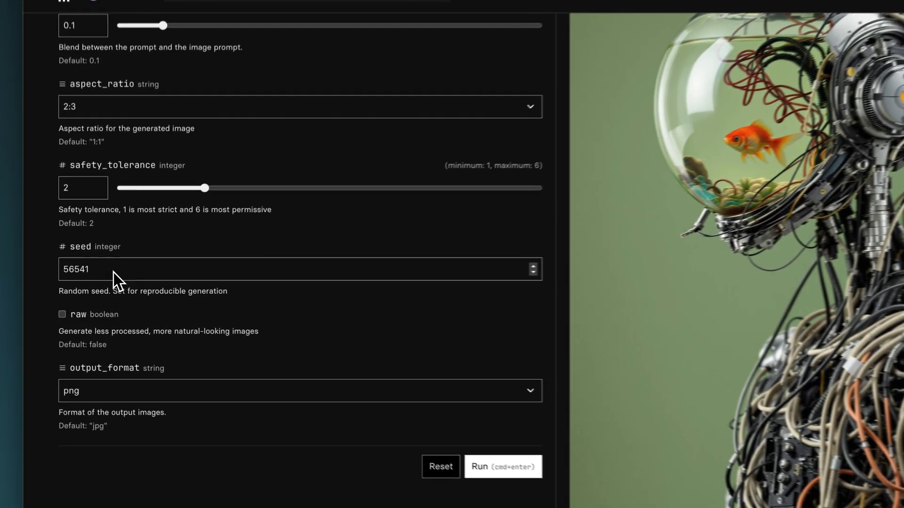
left_click_drag(103, 279, 38, 273)
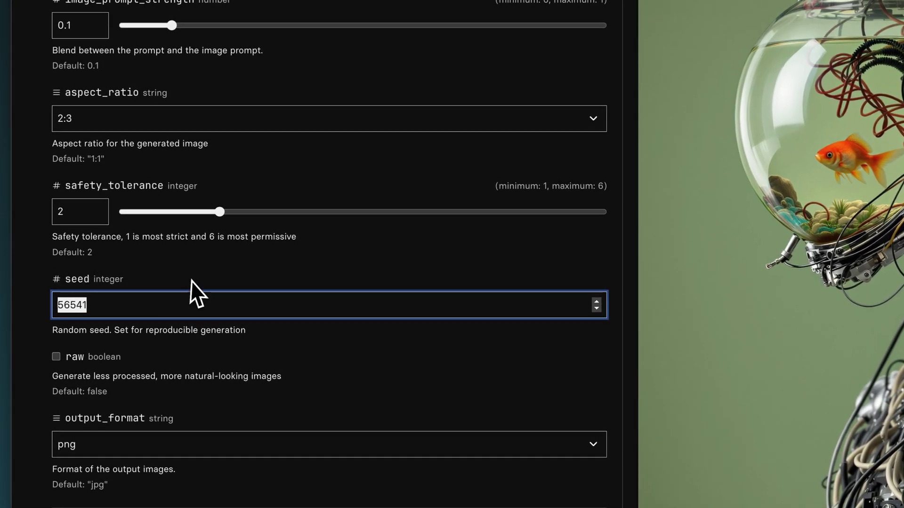
key("BackSpace")
Scroll back up the playground to the prompt and output.
scroll(170, 287, "up", 3)
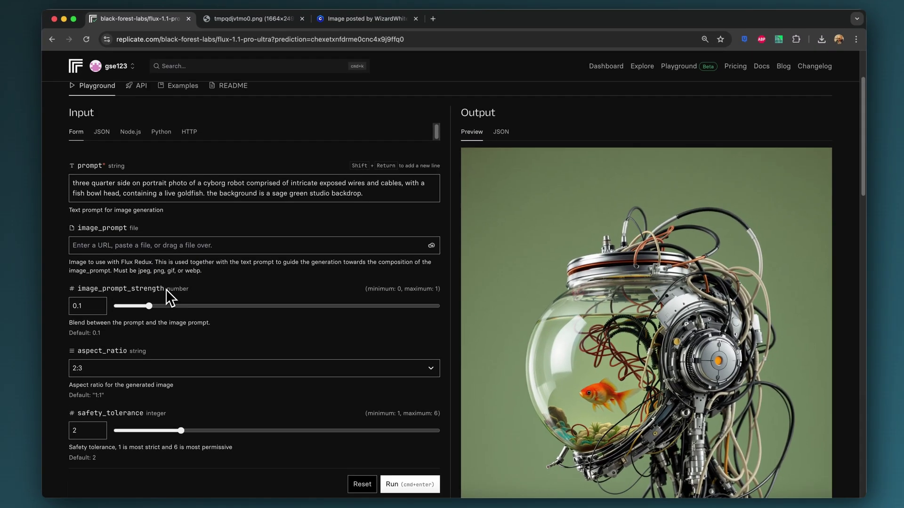
scroll(665, 305, "down", 8)
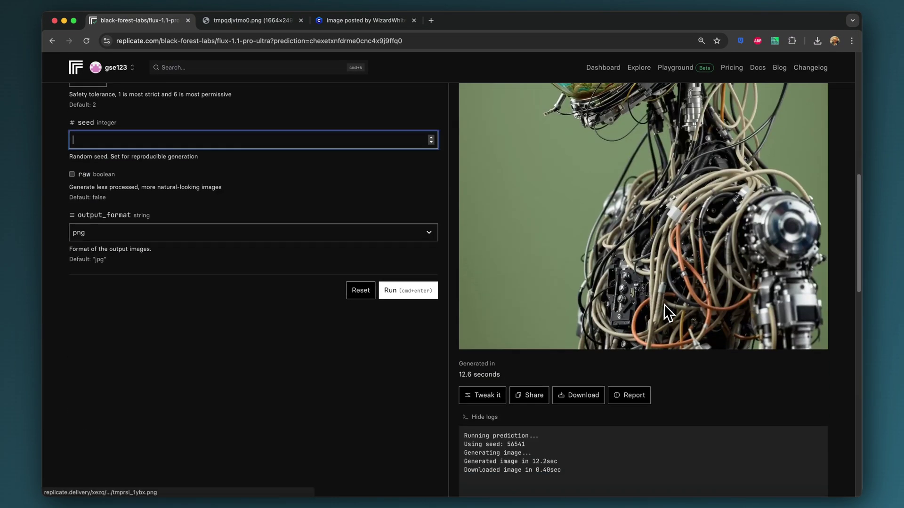
scroll(664, 304, "up", 2)
scroll(665, 304, "up", 5)
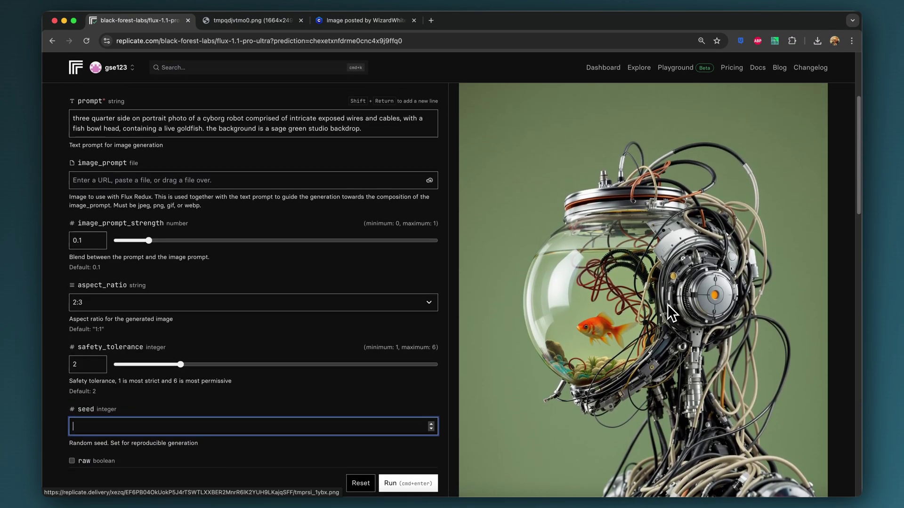
scroll(668, 305, "up", 1)
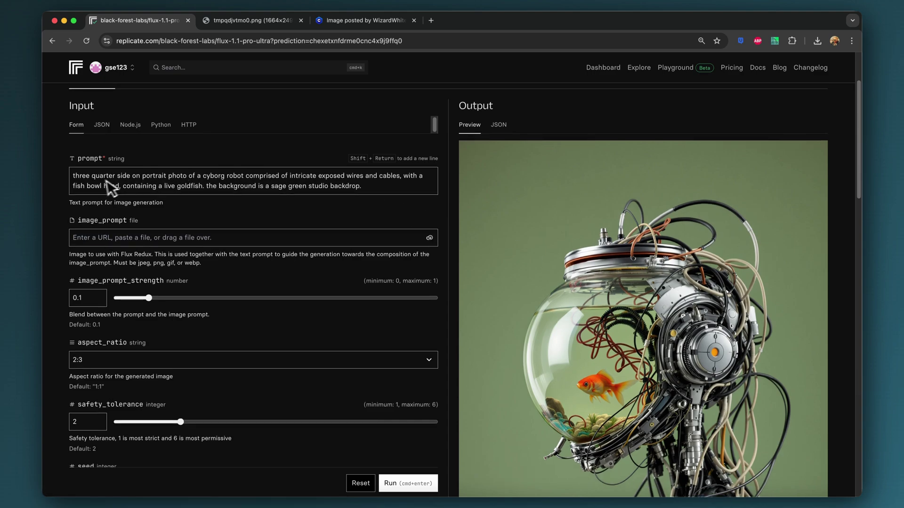
scroll(642, 274, "down", 5)
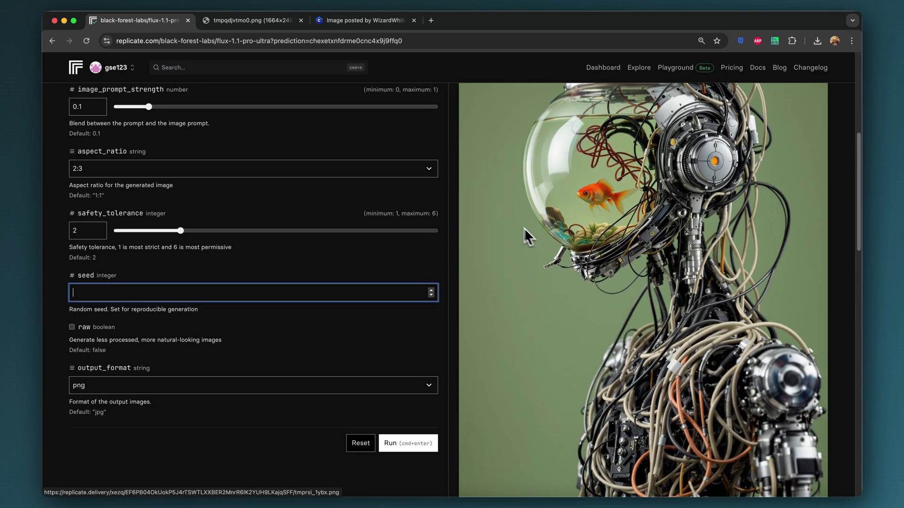
scroll(623, 331, "up", 5)
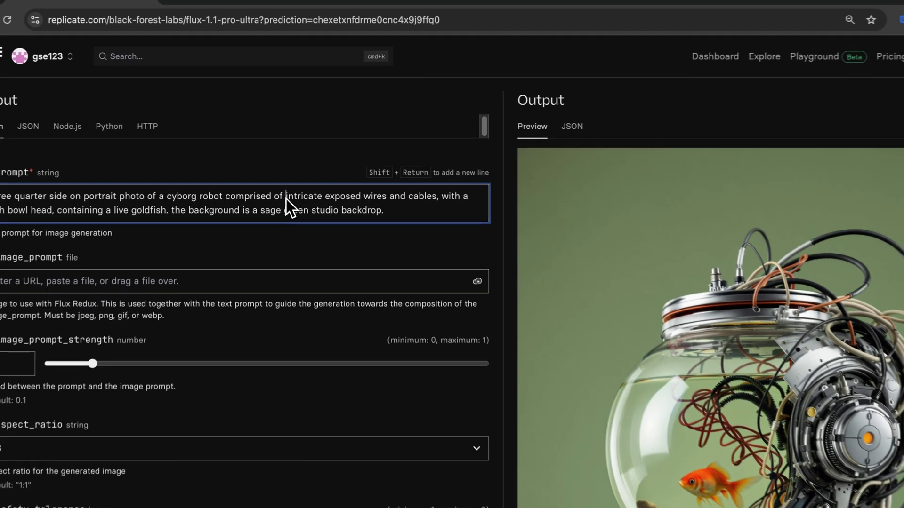
Replace 'intricate' with 'a detailed tarnished metal body with' before 'exposed' in the prompt.
double_click(297, 170)
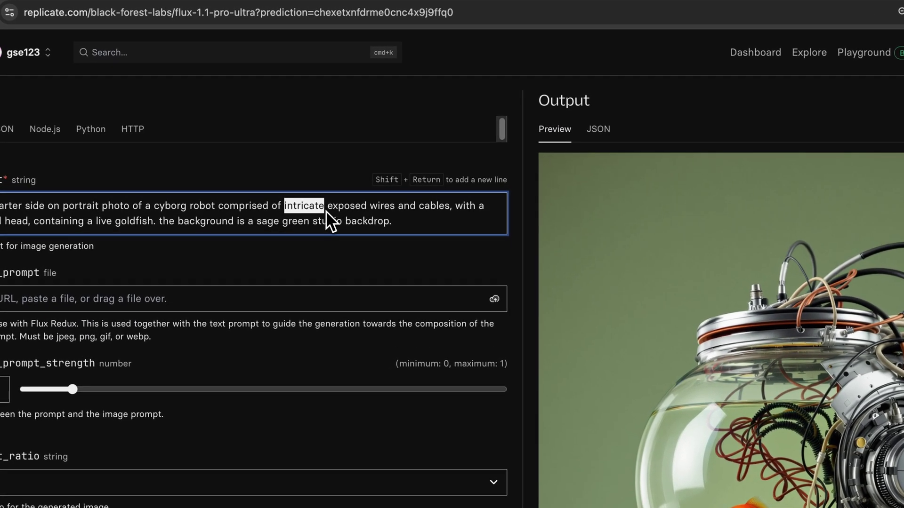
key("BackSpace")
key("BackSpace")
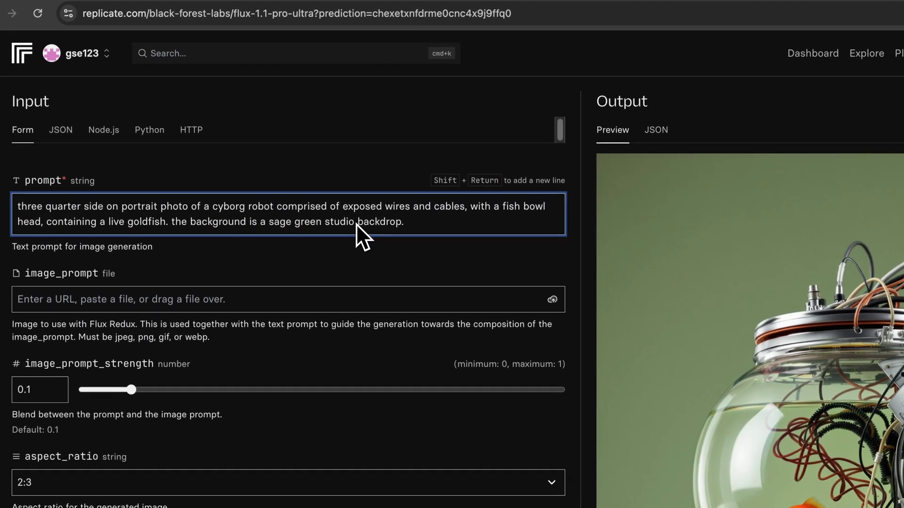
type("a de")
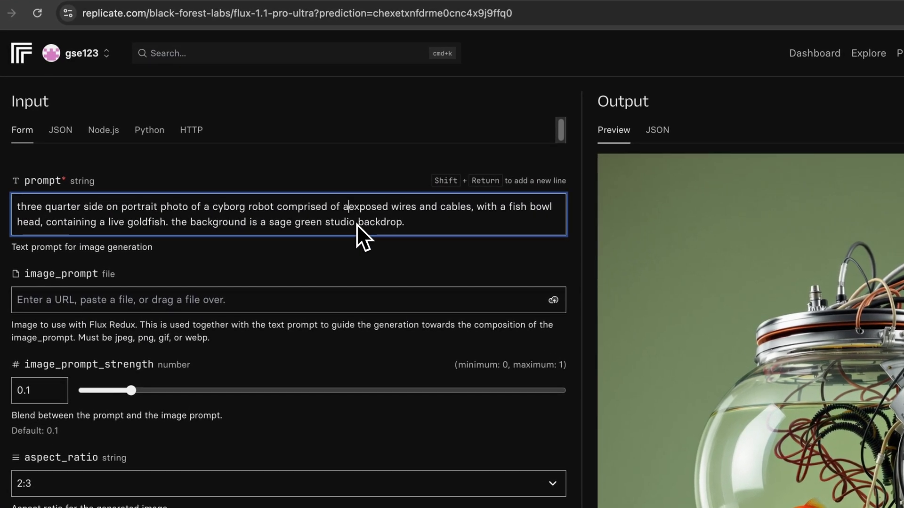
type("tailed m")
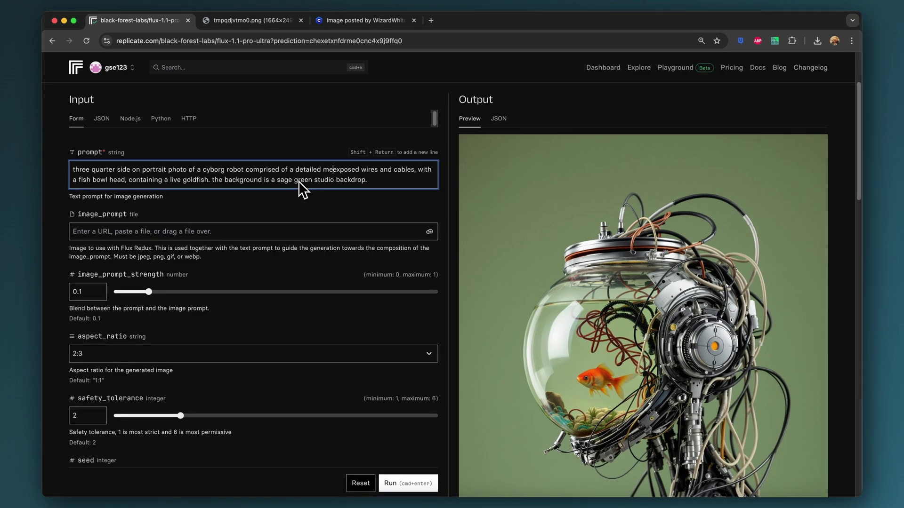
key("BackSpace")
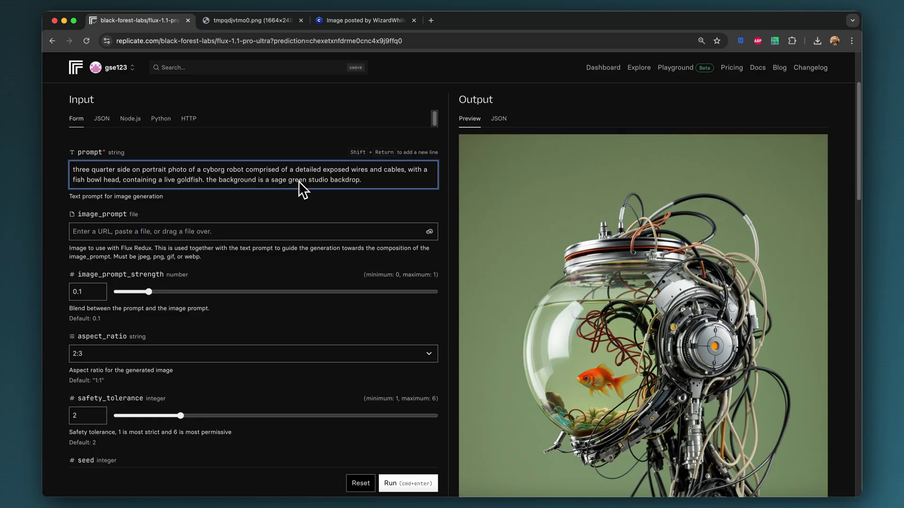
type("tarnished me")
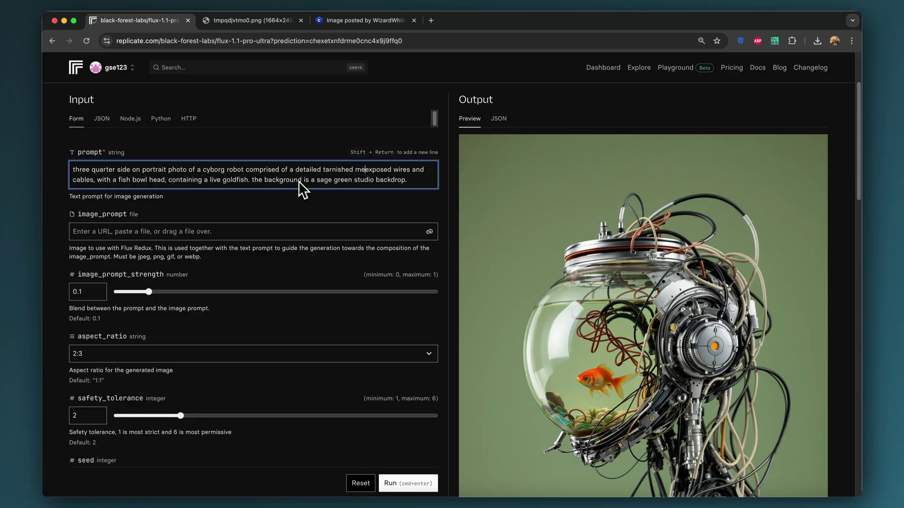
type("tal ")
type("body ")
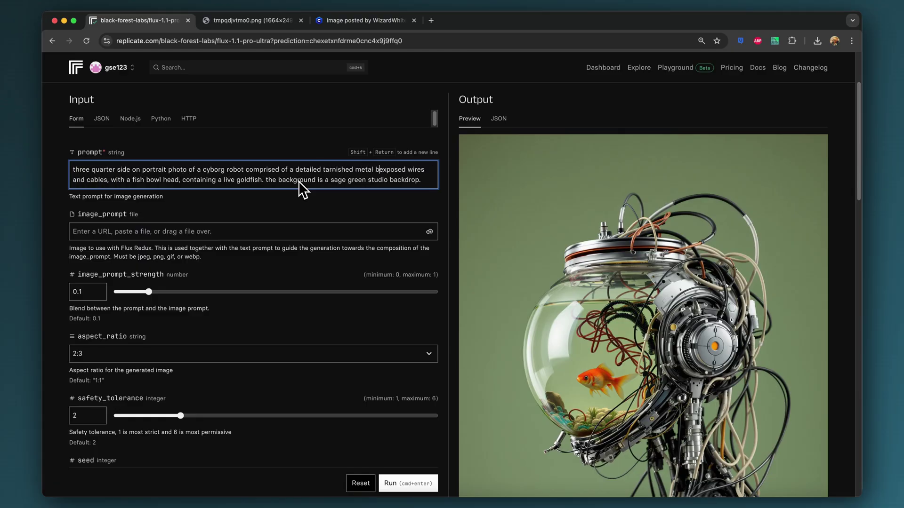
type("with")
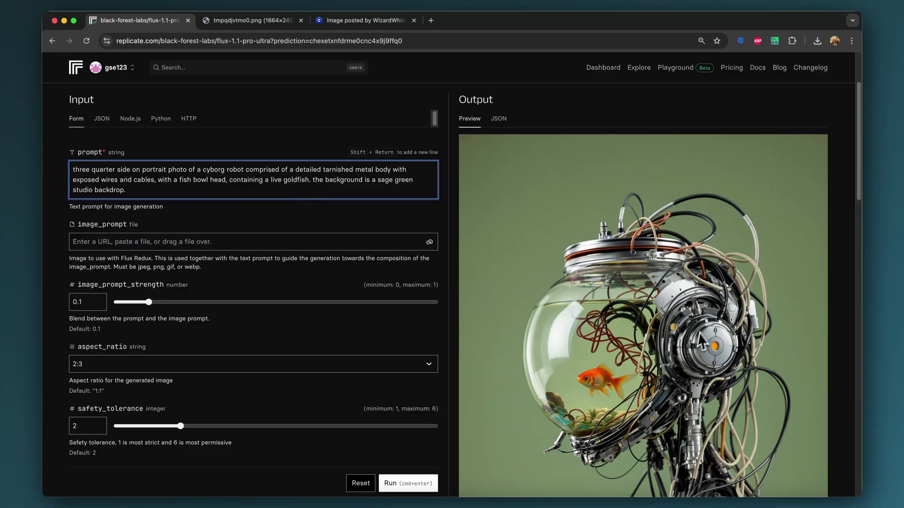
Switch to the Civitai tab to compare against the reference image.
scroll(711, 313, "down", 5)
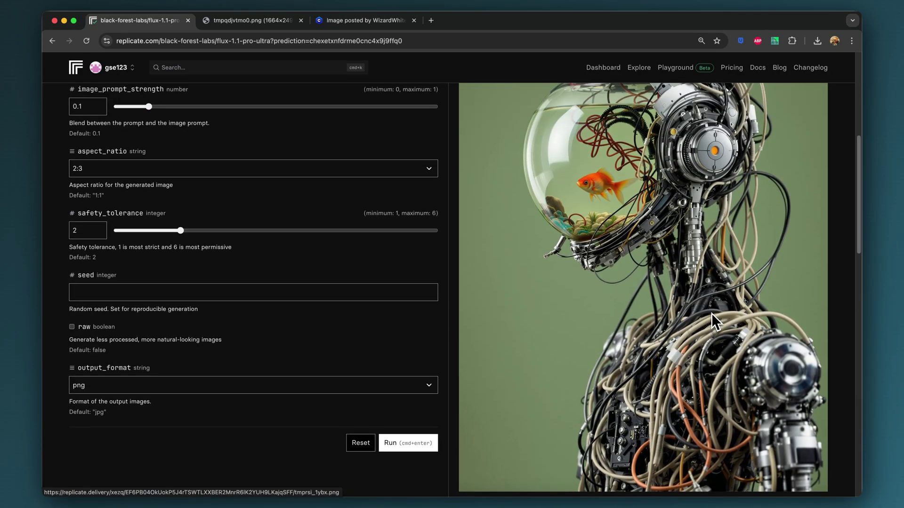
scroll(704, 314, "up", 6)
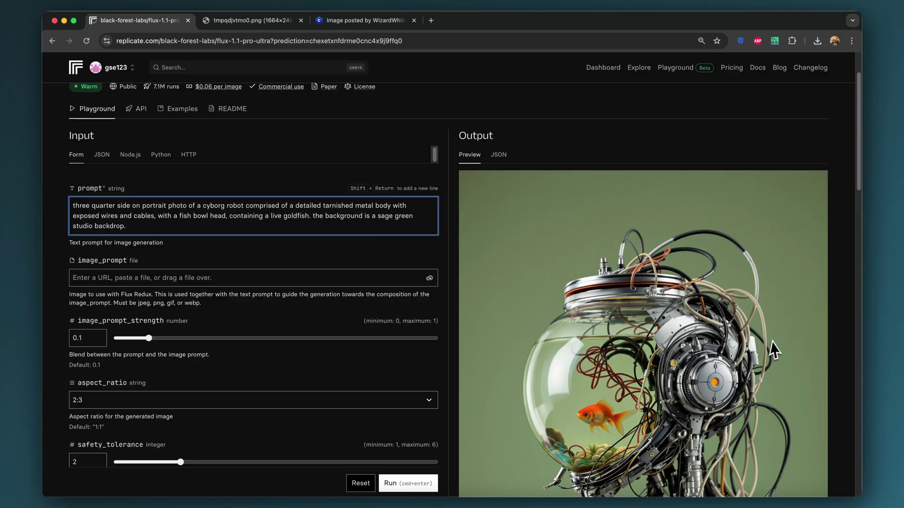
scroll(726, 330, "down", 6)
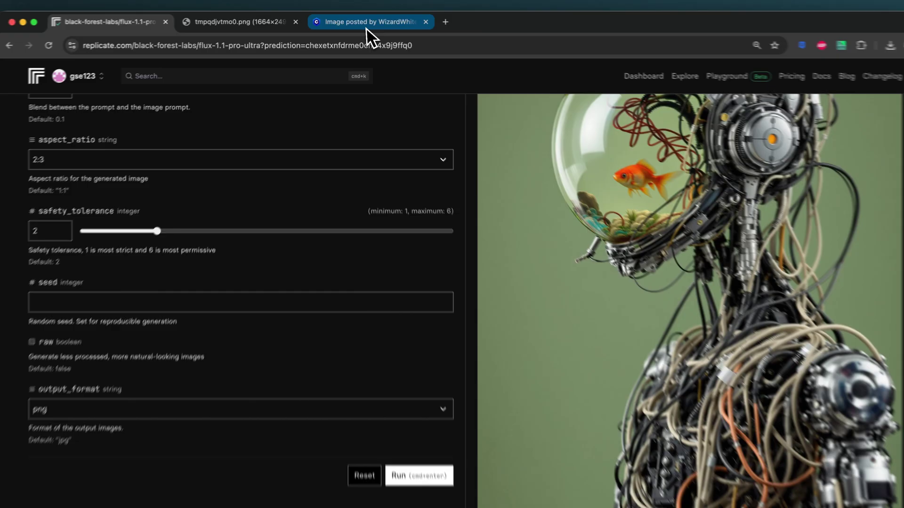
left_click(367, 21)
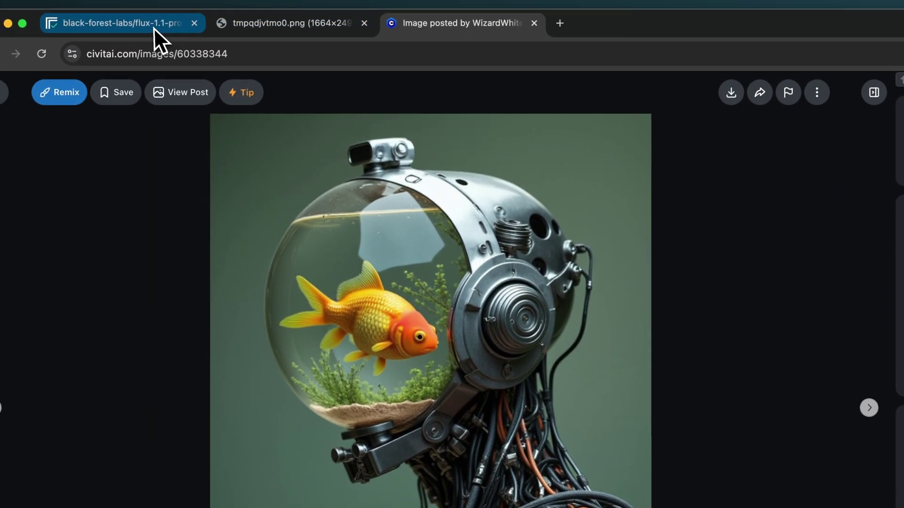
Back in Replicate, insert 'large' before 'live goldfish' in the prompt.
left_click(155, 28)
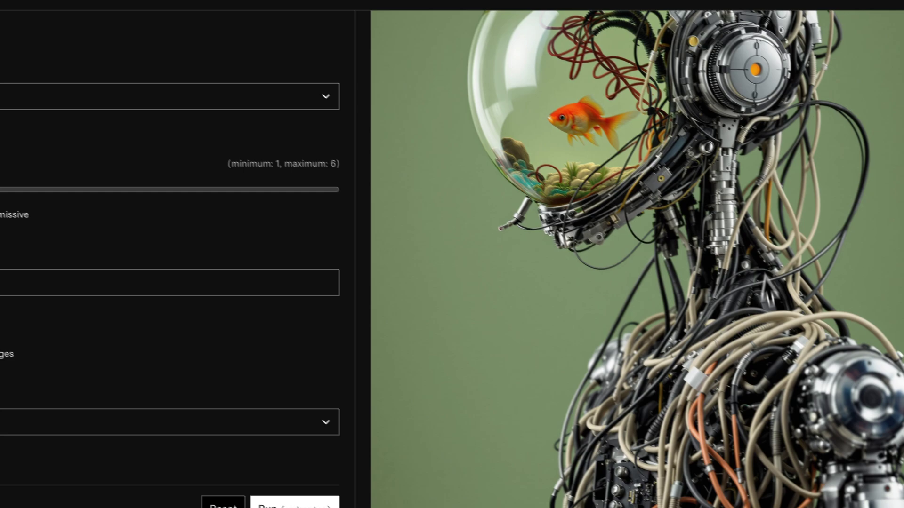
scroll(741, 228, "up", 5)
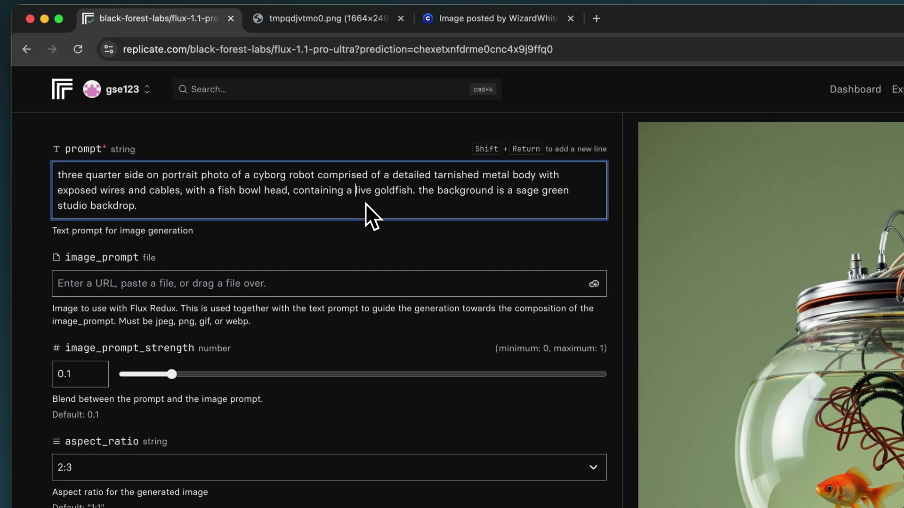
type("large")
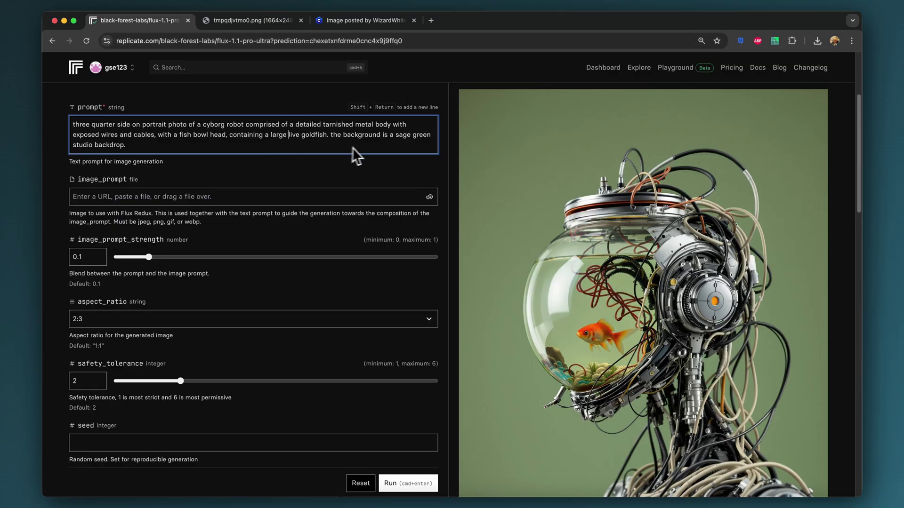
key("Down")
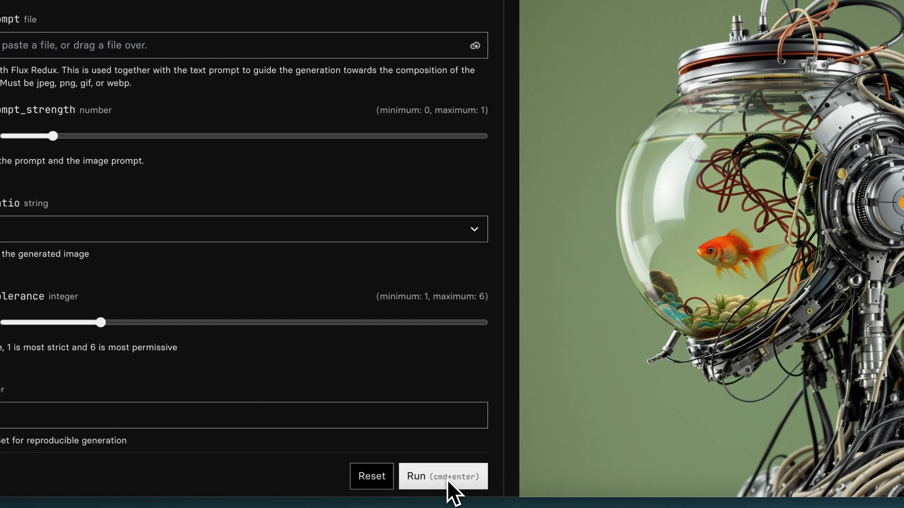
Run the edited prompt and scroll to the finished tarnished-metal cyborg output.
left_click(447, 479)
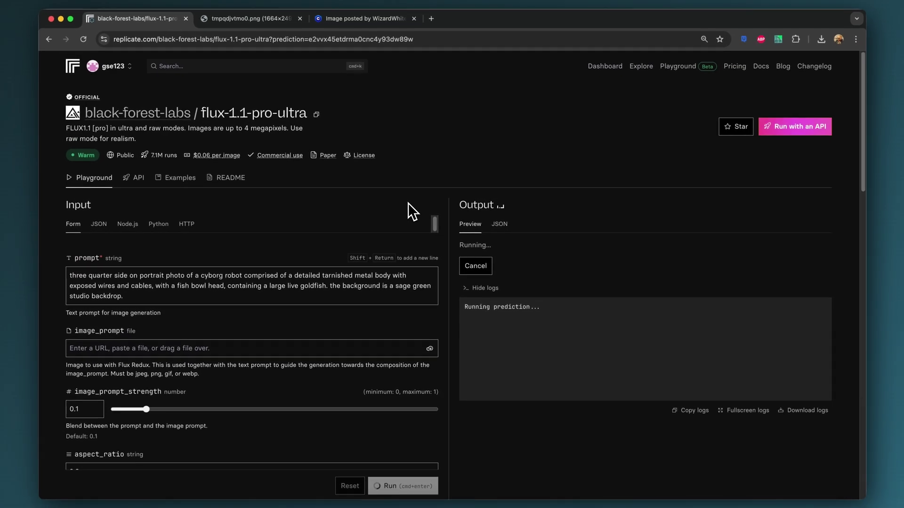
scroll(407, 203, "down", 4)
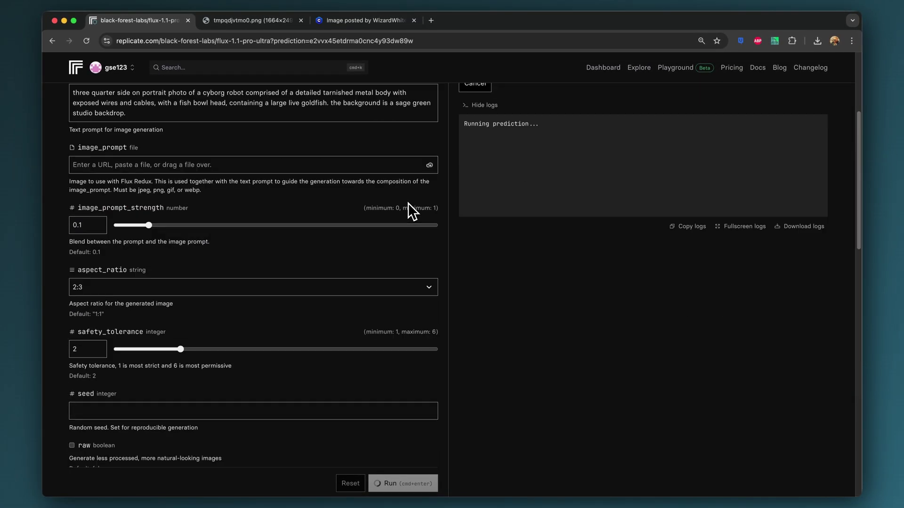
scroll(408, 203, "down", 10)
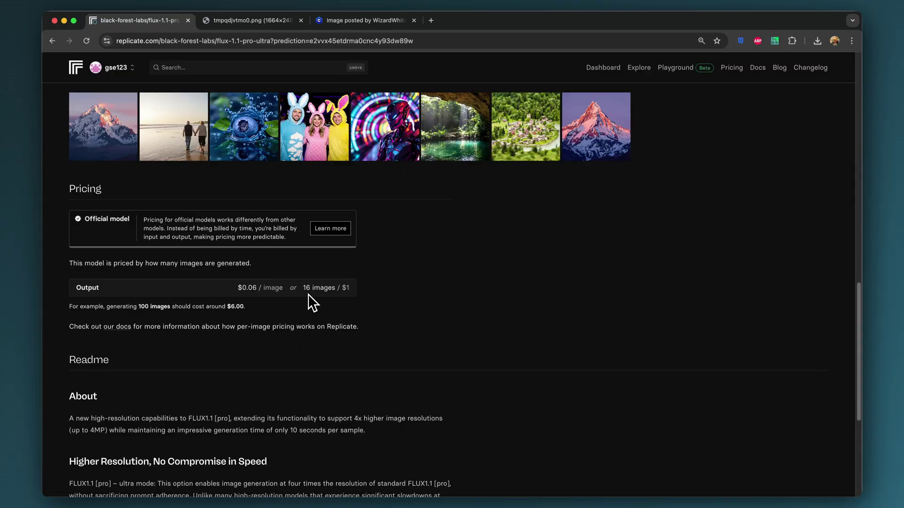
scroll(407, 302, "up", 15)
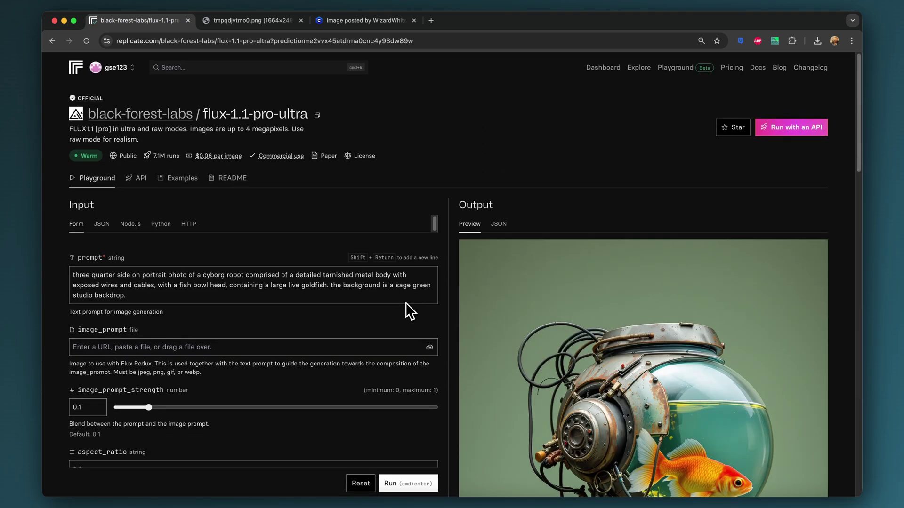
Scroll through the full-size render of the goldfish-bowl cyborg.
scroll(405, 302, "down", 4)
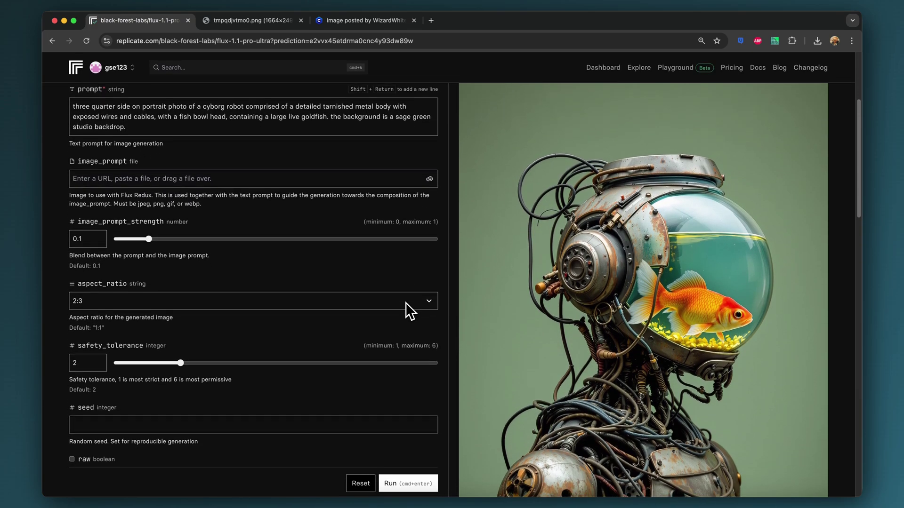
scroll(405, 302, "down", 4)
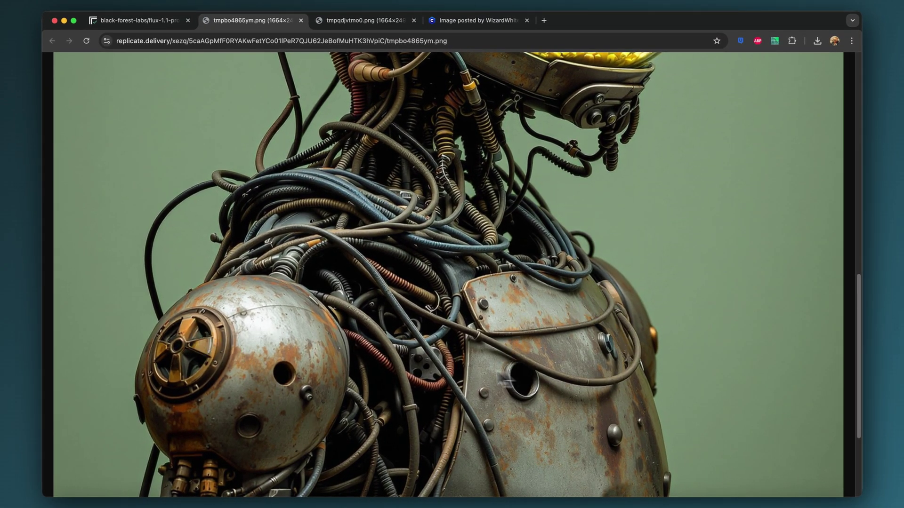
scroll(545, 338, "up", 5)
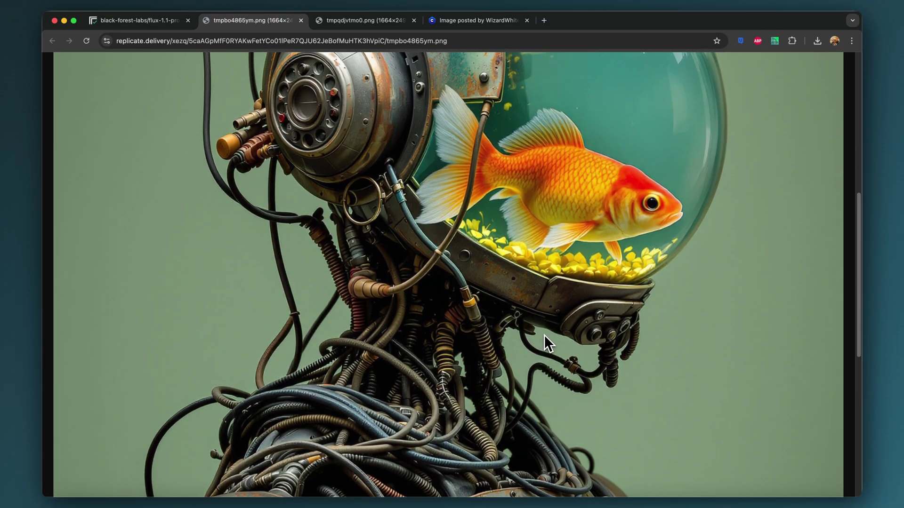
scroll(544, 335, "up", 4)
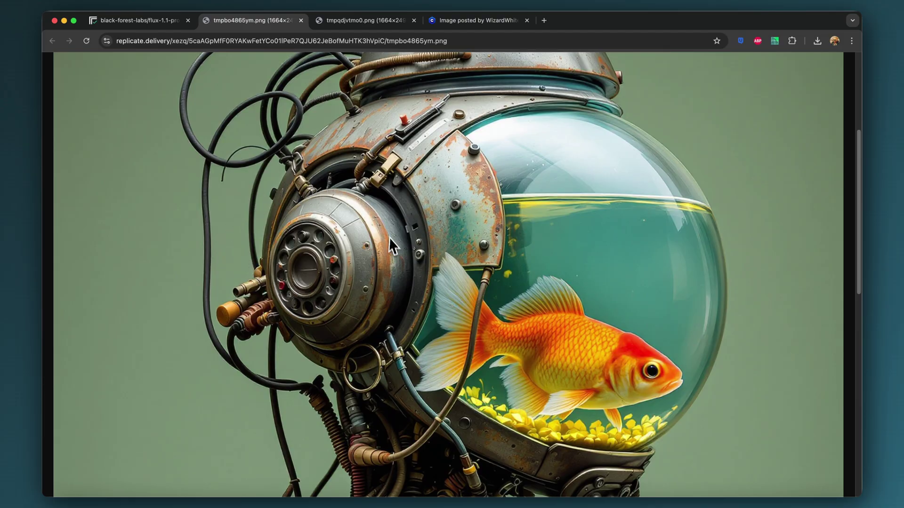
scroll(362, 283, "down", 5)
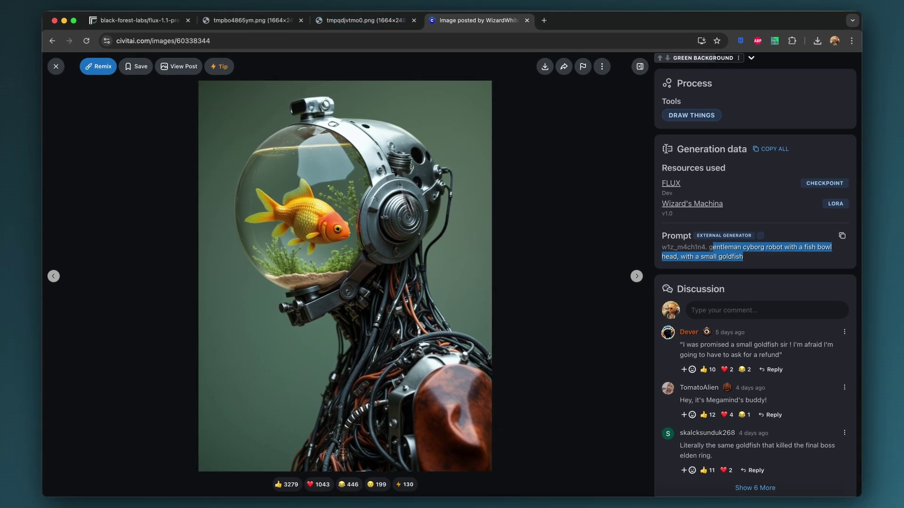
left_click(153, 18)
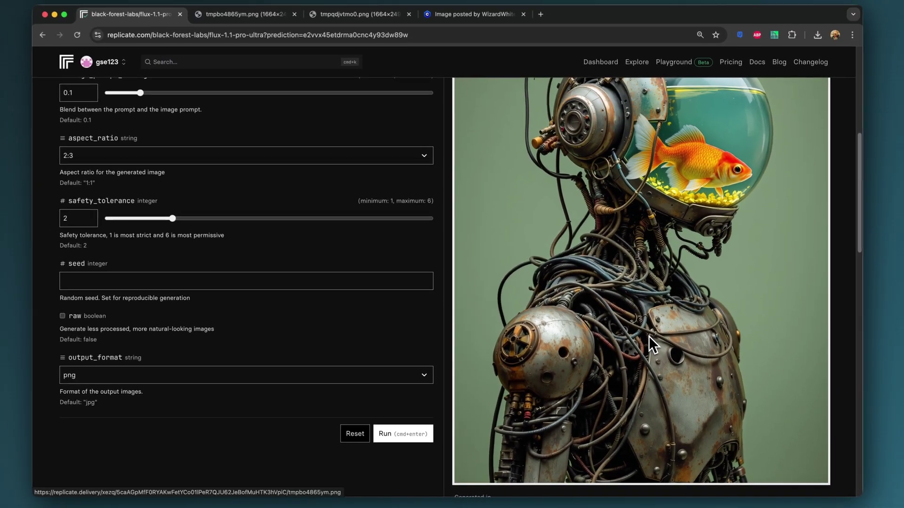
scroll(776, 251, "up", 3)
scroll(779, 279, "up", 1)
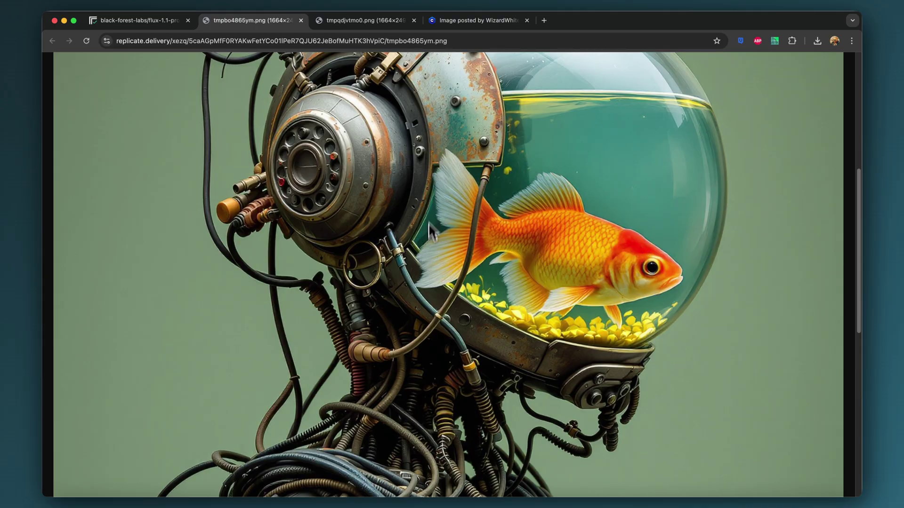
left_click(164, 20)
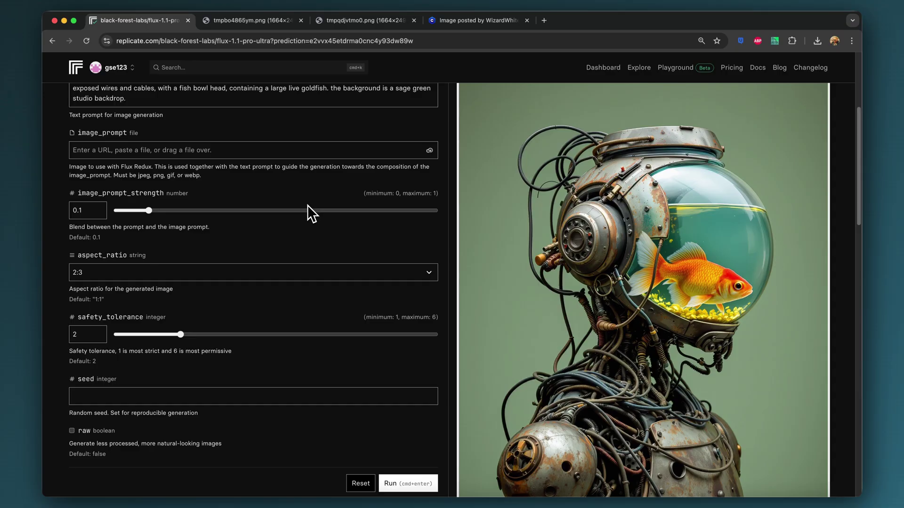
scroll(707, 227, "down", 2)
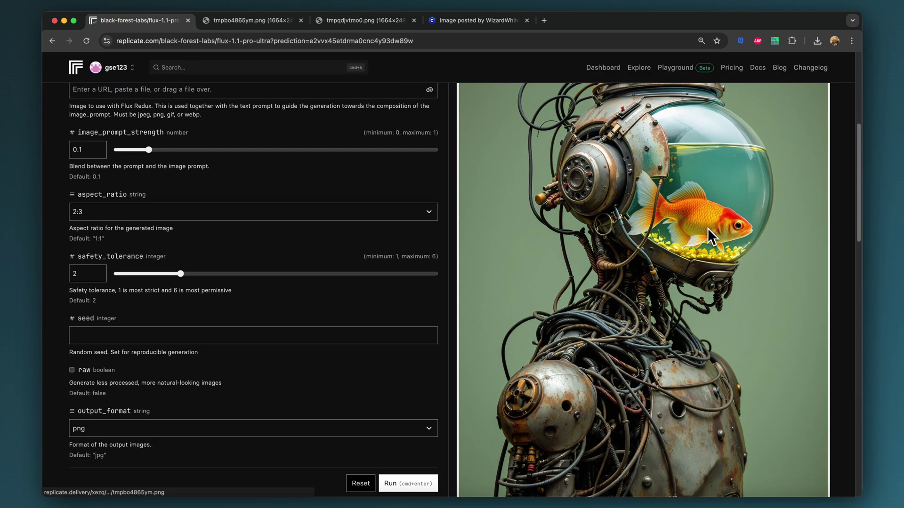
scroll(707, 228, "down", 3)
scroll(708, 228, "up", 2)
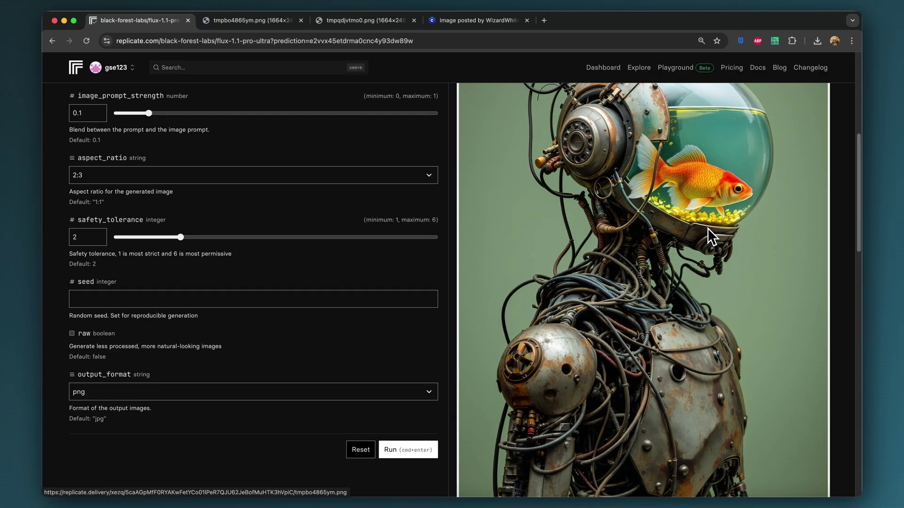
scroll(712, 232, "up", 1)
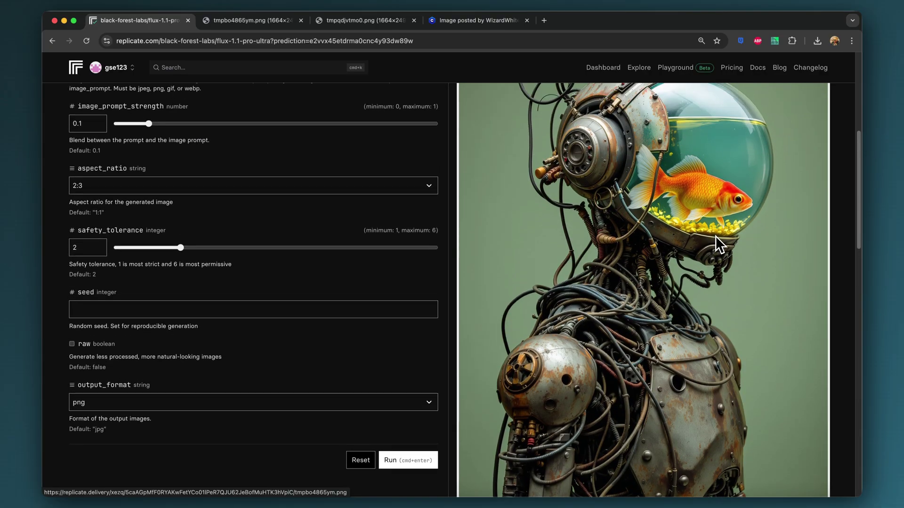
scroll(715, 237, "up", 2)
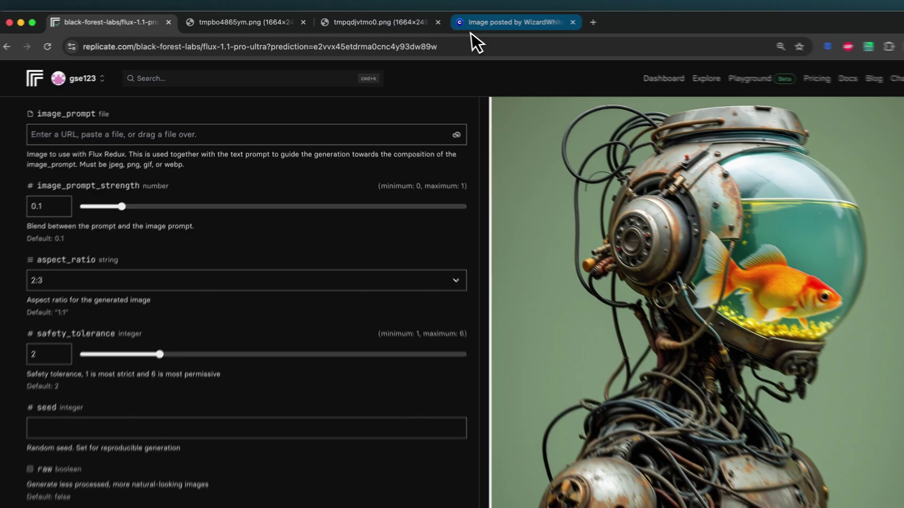
left_click(475, 21)
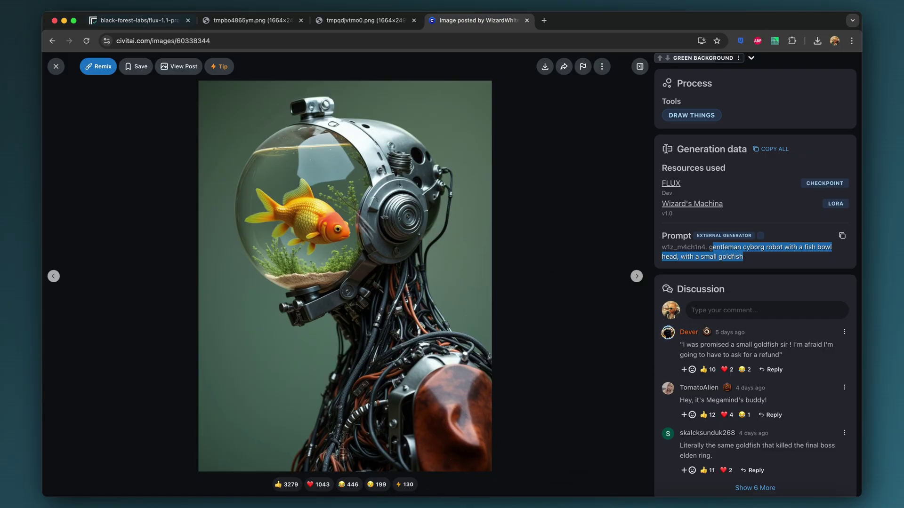
Add 'and polished walnut wood accents,' after the exposed wires and cables in the prompt.
left_click(125, 20)
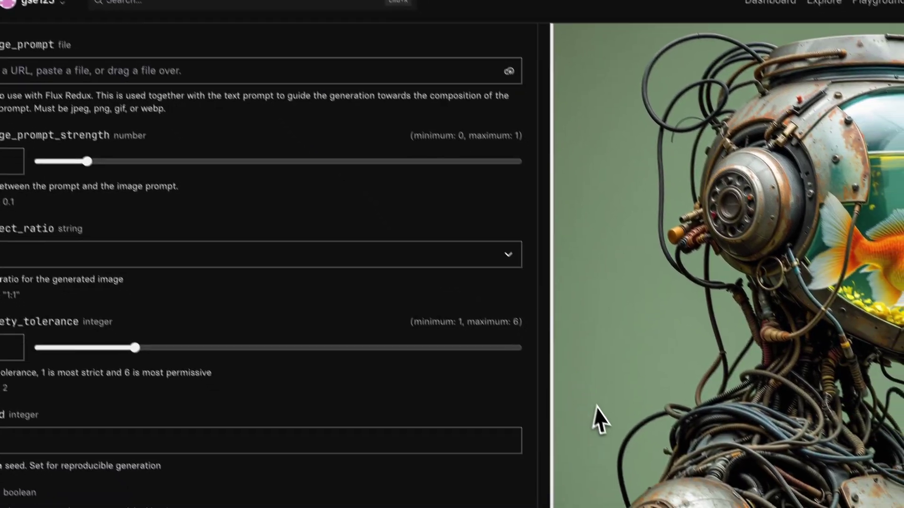
scroll(368, 207, "up", 6)
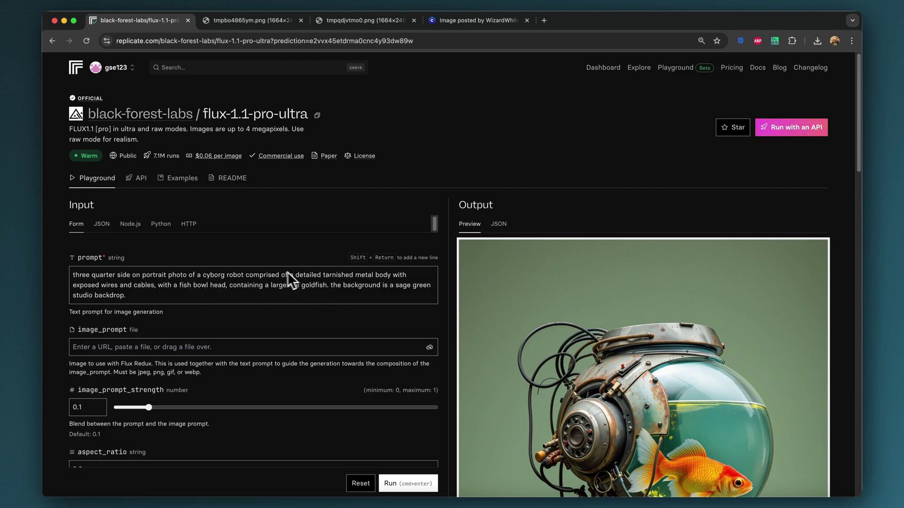
left_click(159, 285)
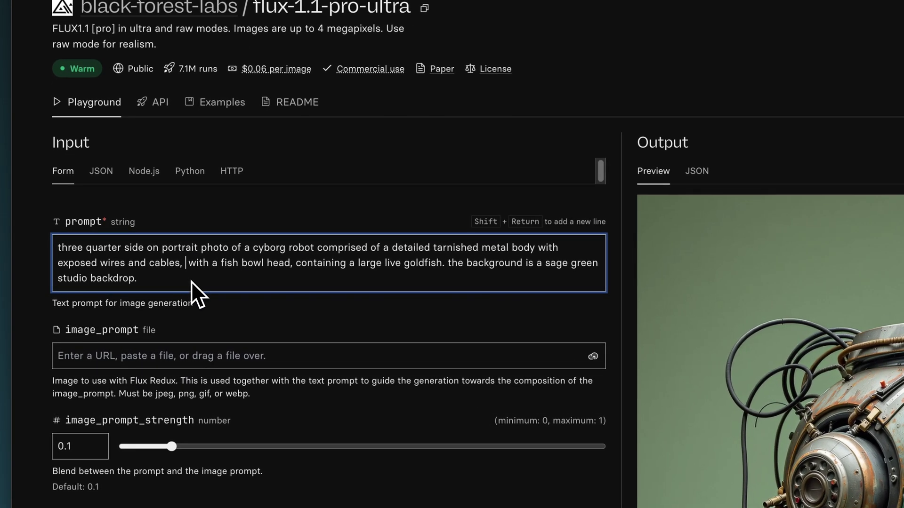
type("and poli")
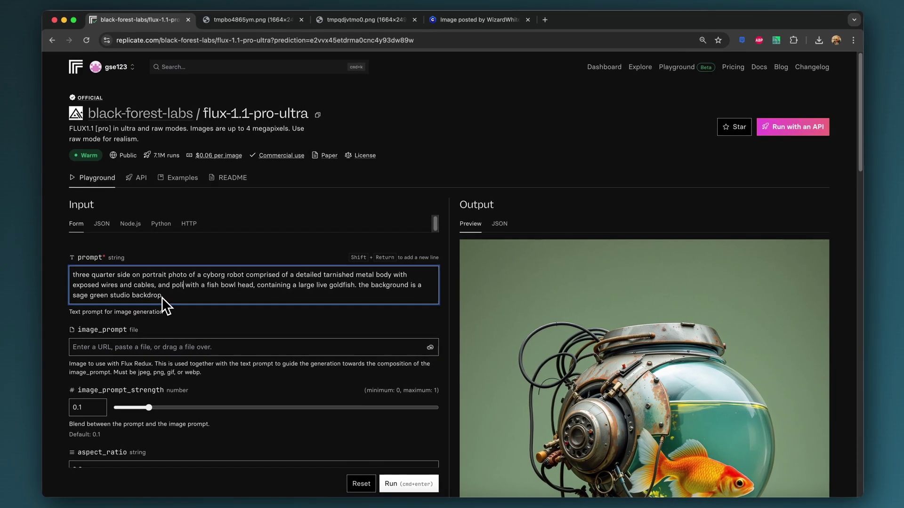
type("shed")
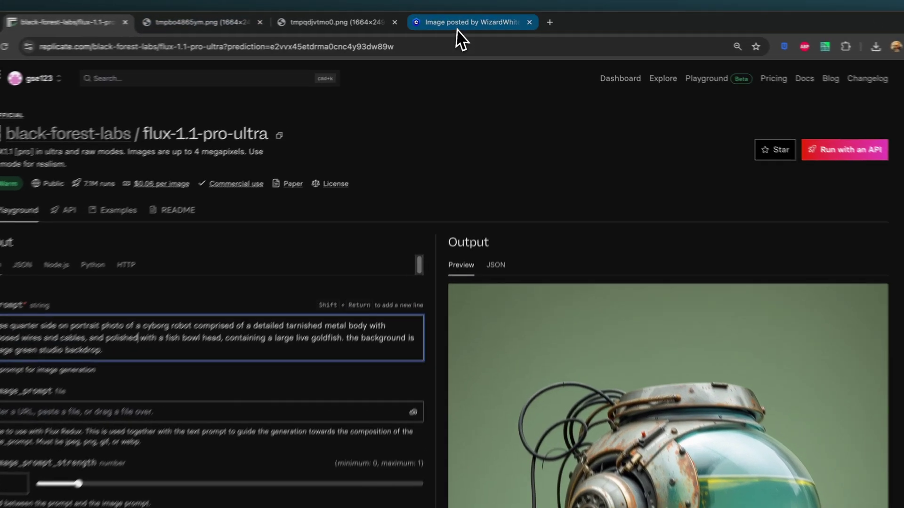
left_click(475, 20)
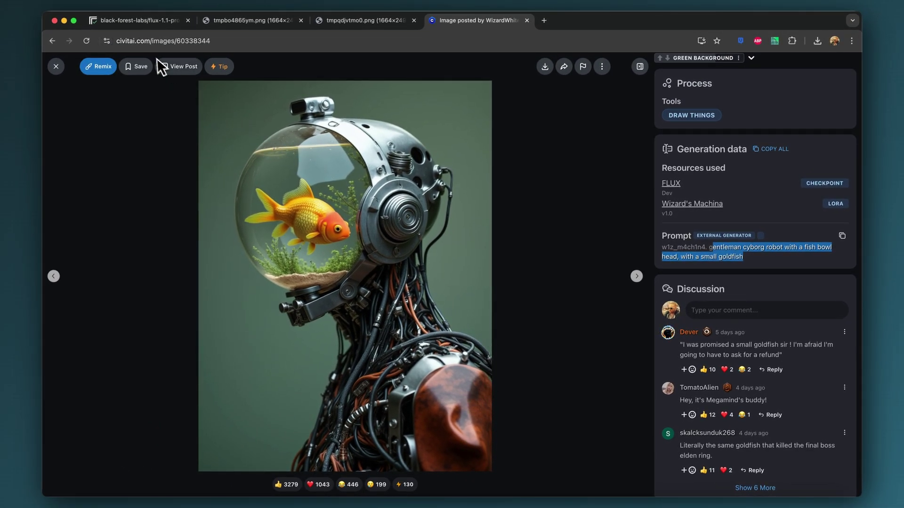
left_click(160, 22)
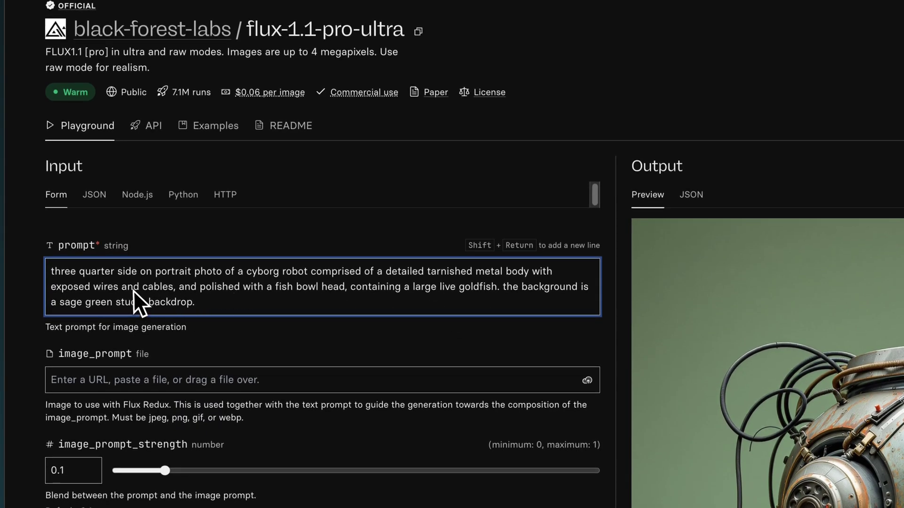
left_click(243, 294)
type("wa")
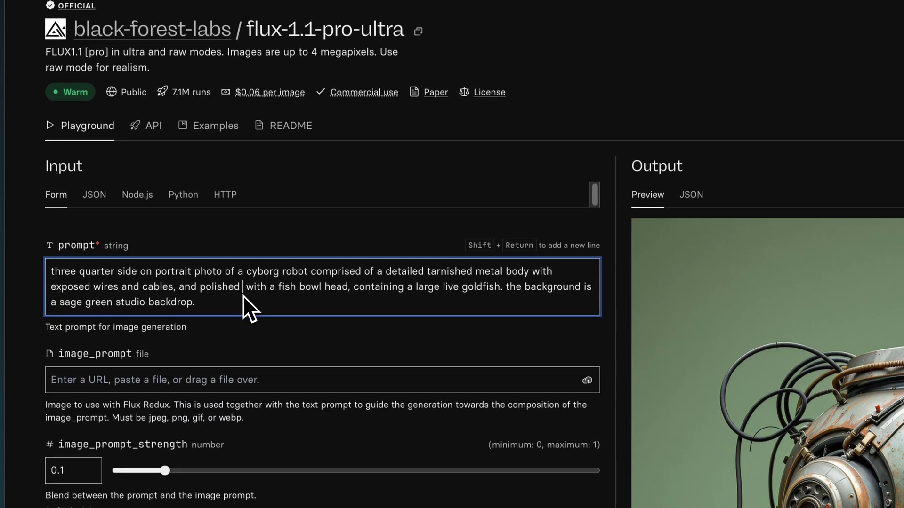
type("lnut wood ac")
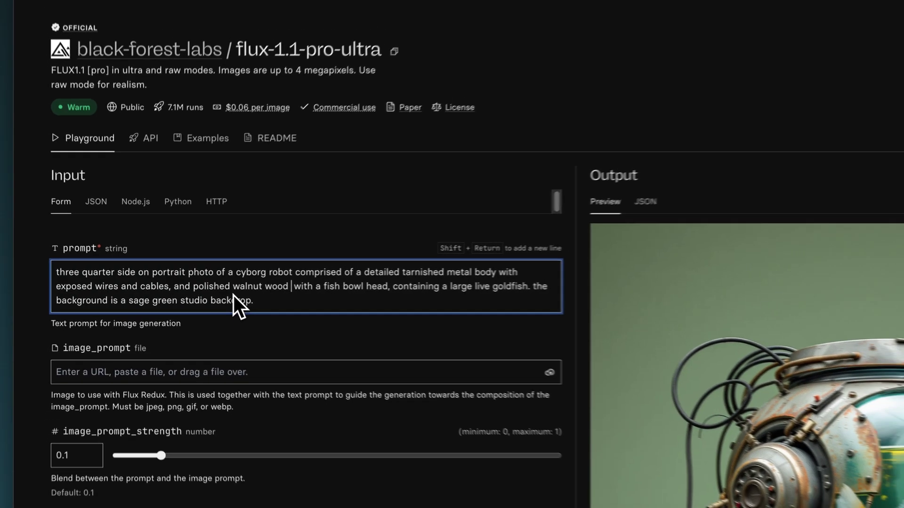
type("cents ")
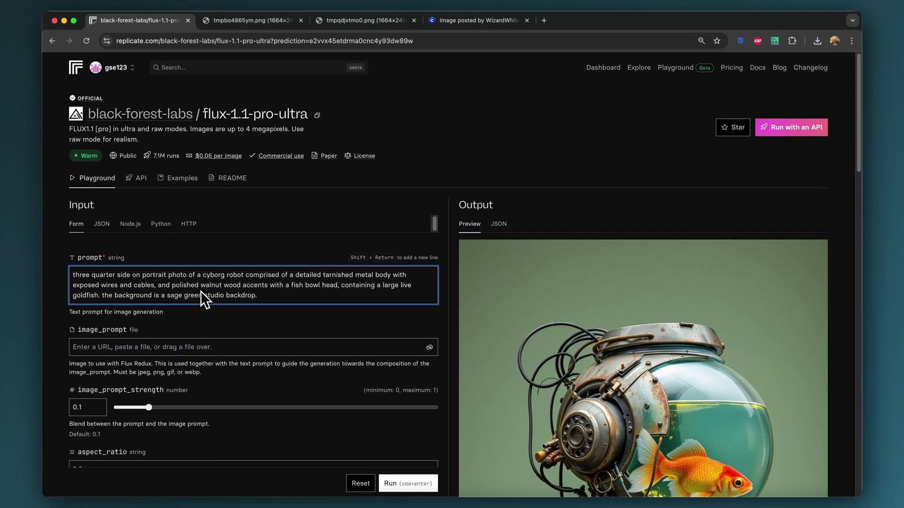
type(",")
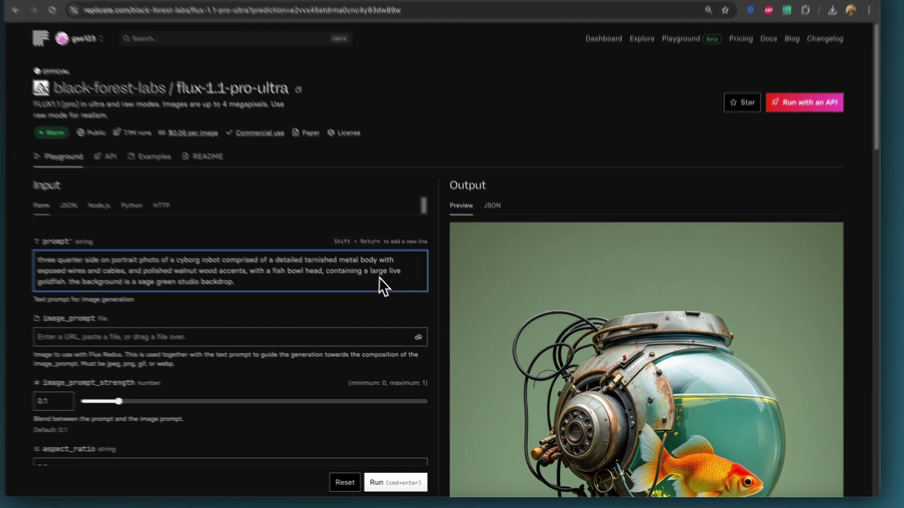
left_click(403, 288)
Replace 'large' with 'realistic' so the prompt asks for a realistic live goldfish.
key("BackSpace")
key("BackSpace")
key("BackSpace")
key("BackSpace")
key("BackSpace")
key("BackSpace")
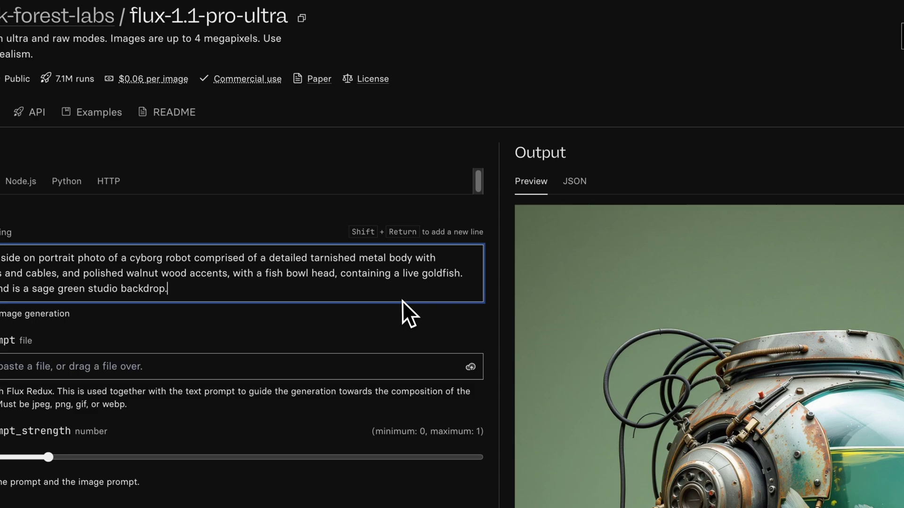
type("realis")
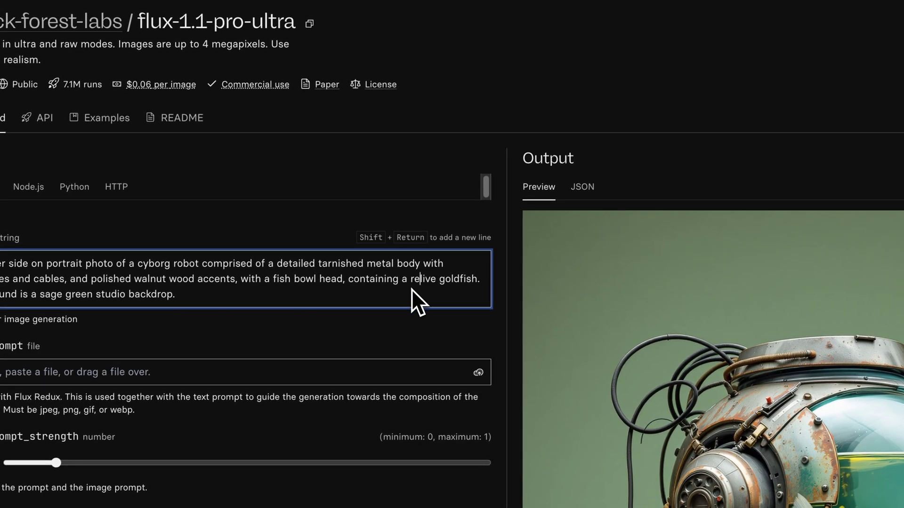
type("tic")
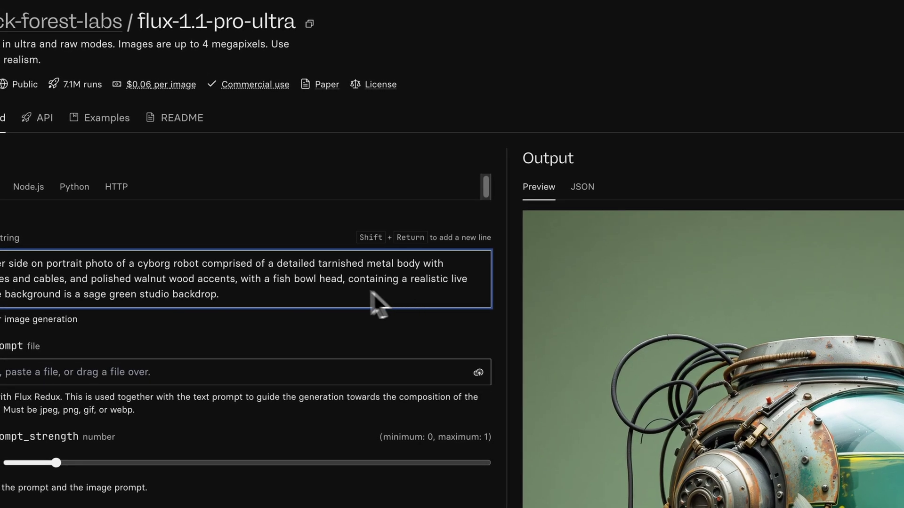
scroll(218, 279, "down", 1)
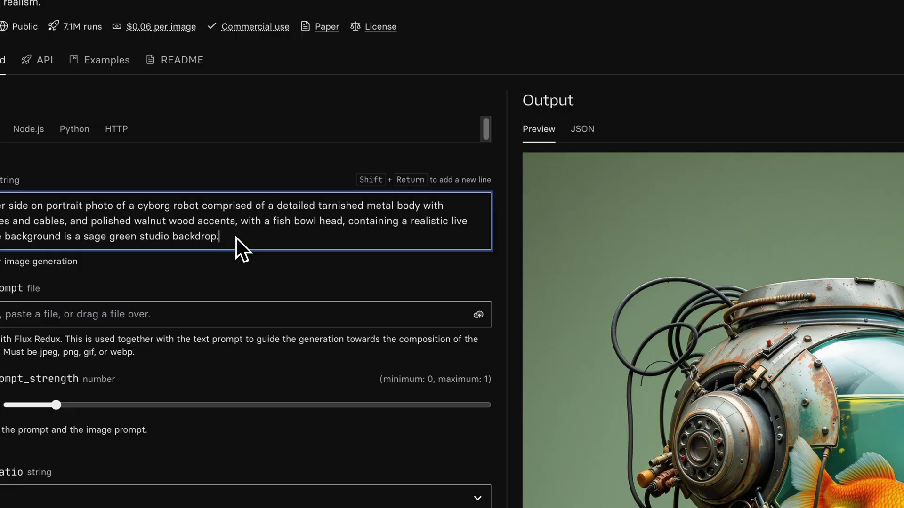
scroll(312, 231, "down", 5)
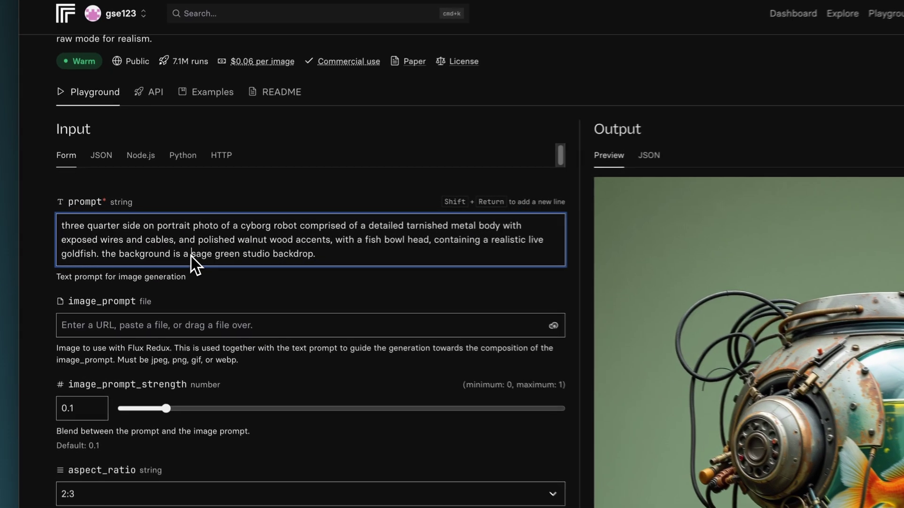
Change the sage green backdrop to teal with gradient spot light, then run a new generation.
left_click_drag(168, 243, 202, 242)
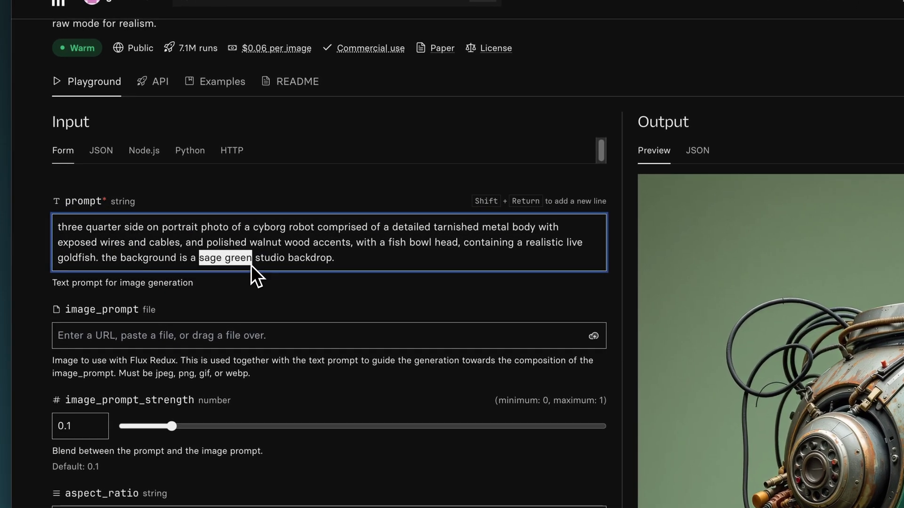
type("teal")
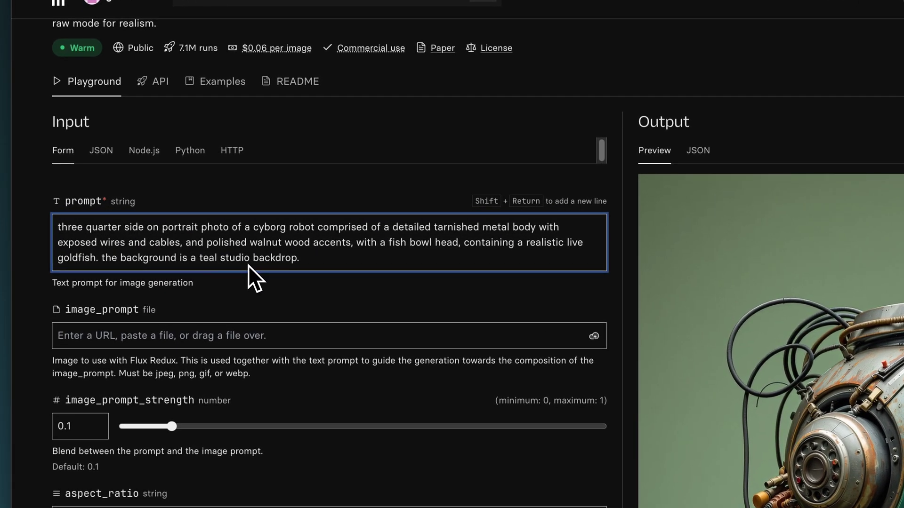
left_click(313, 262)
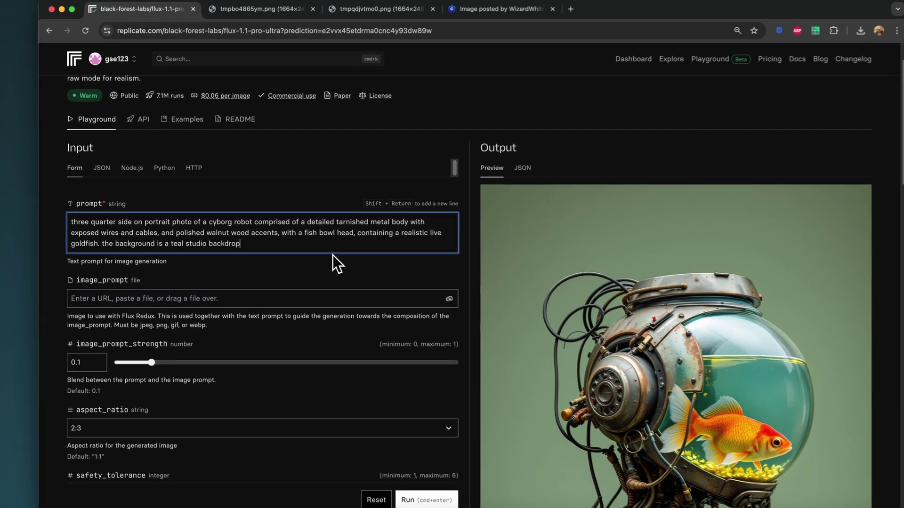
key("BackSpace")
type(", with")
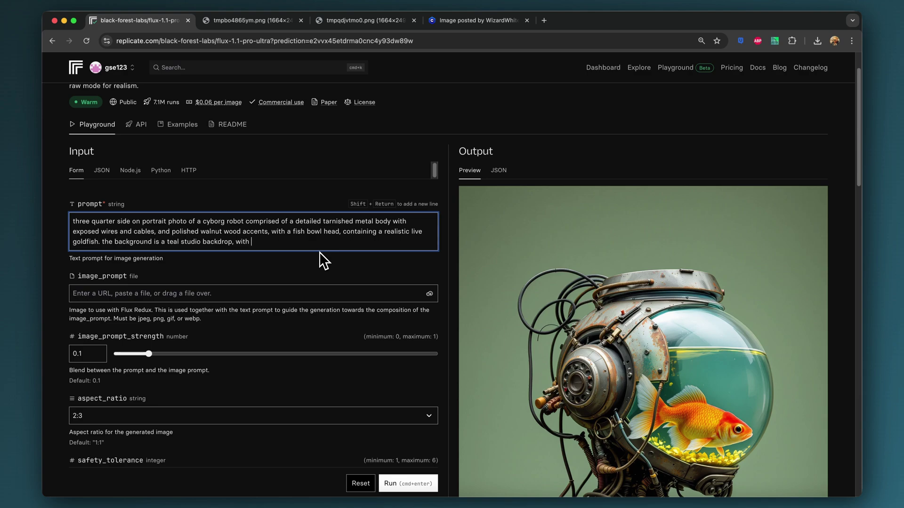
type(" gradient")
type(" li")
type("spot light")
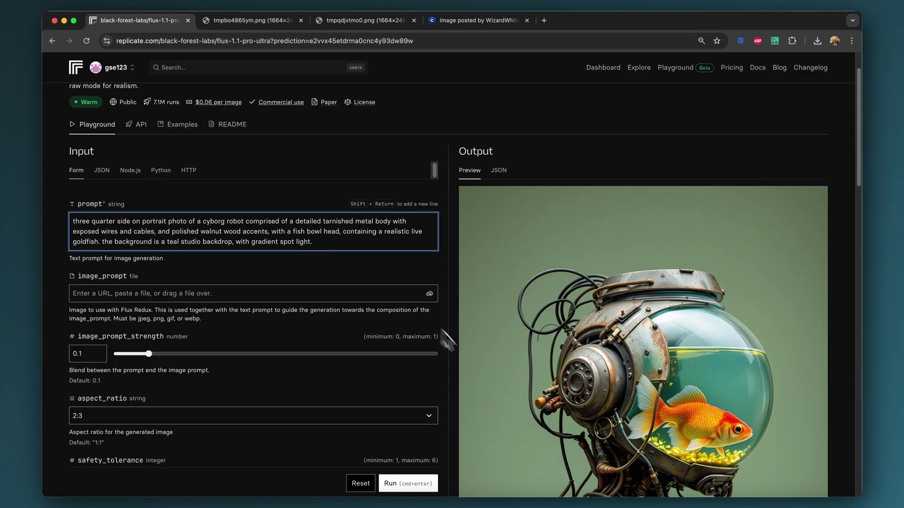
left_click(419, 485)
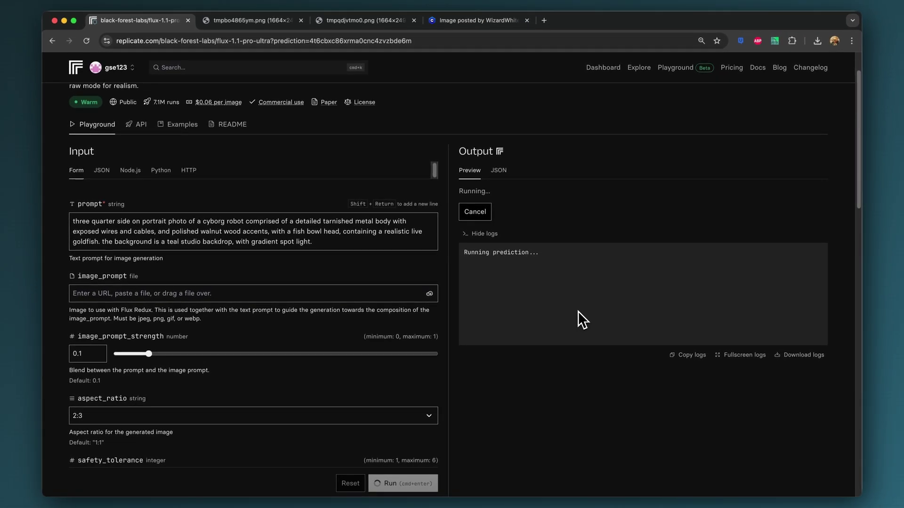
Scroll through the finished 12.9-second render of the walnut-accented fishbowl cyborg on teal.
scroll(579, 312, "up", 2)
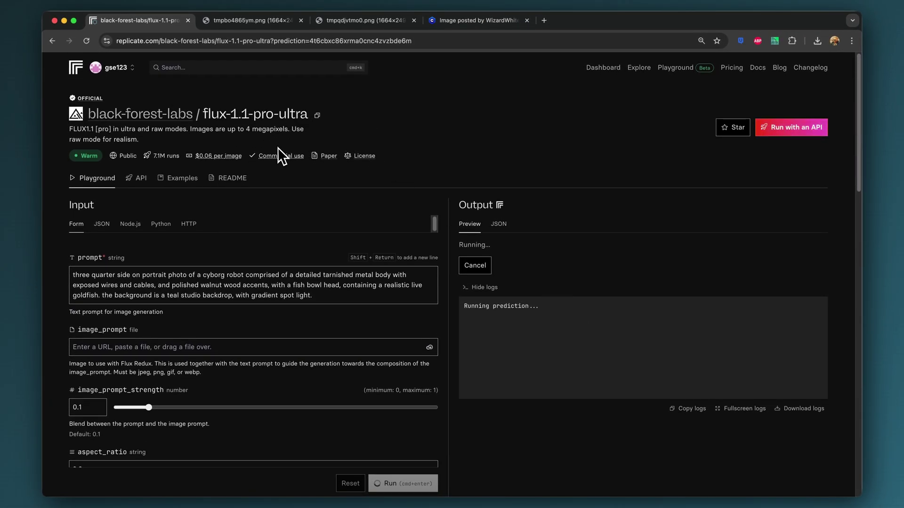
scroll(519, 234, "down", 5)
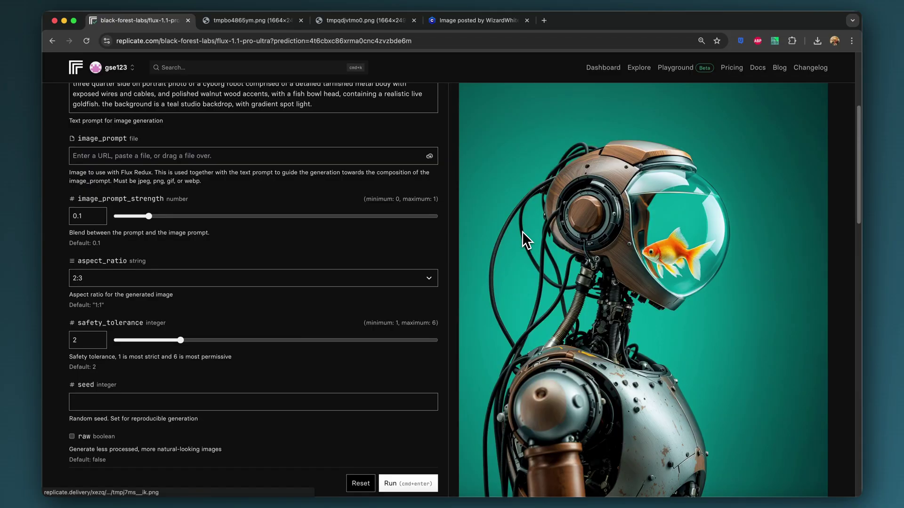
scroll(522, 231, "down", 3)
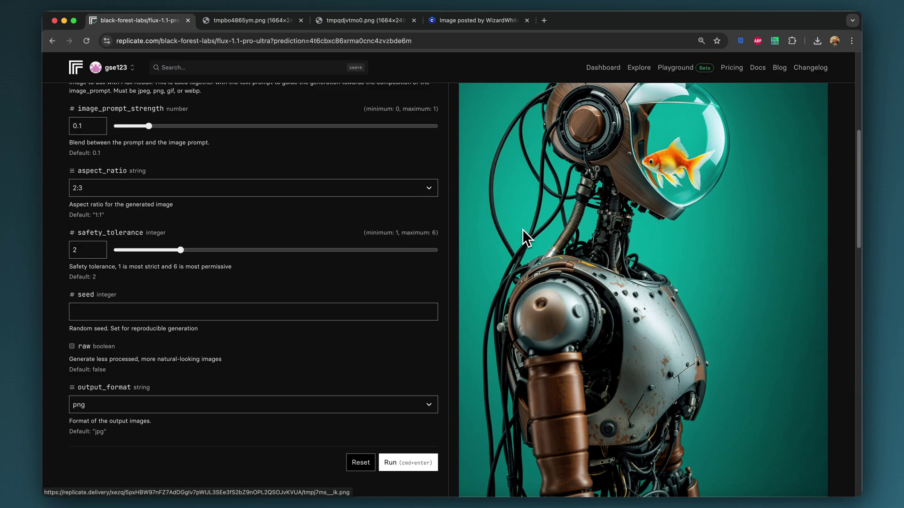
scroll(439, 230, "down", 4)
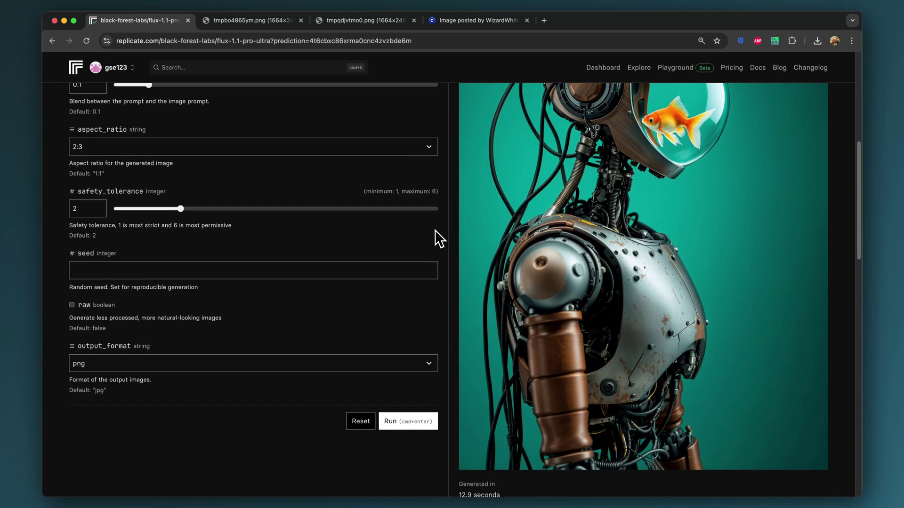
scroll(675, 240, "up", 6)
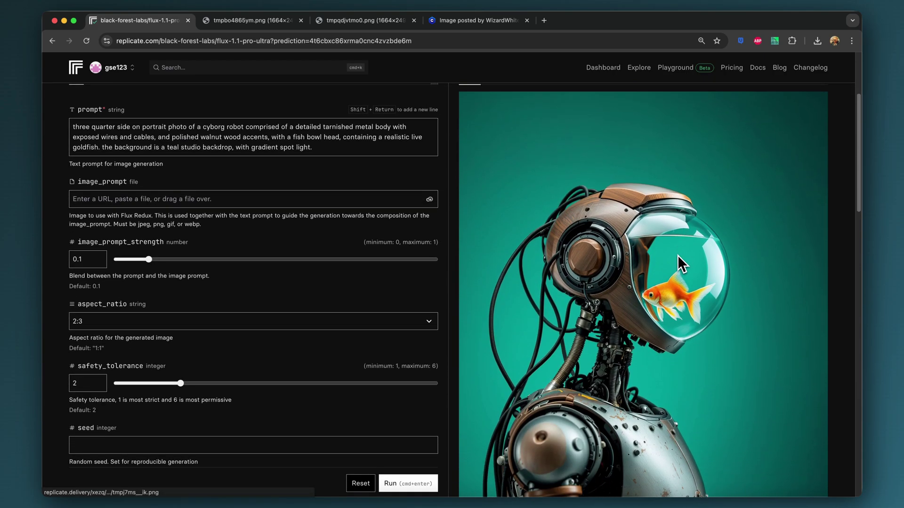
scroll(678, 256, "down", 4)
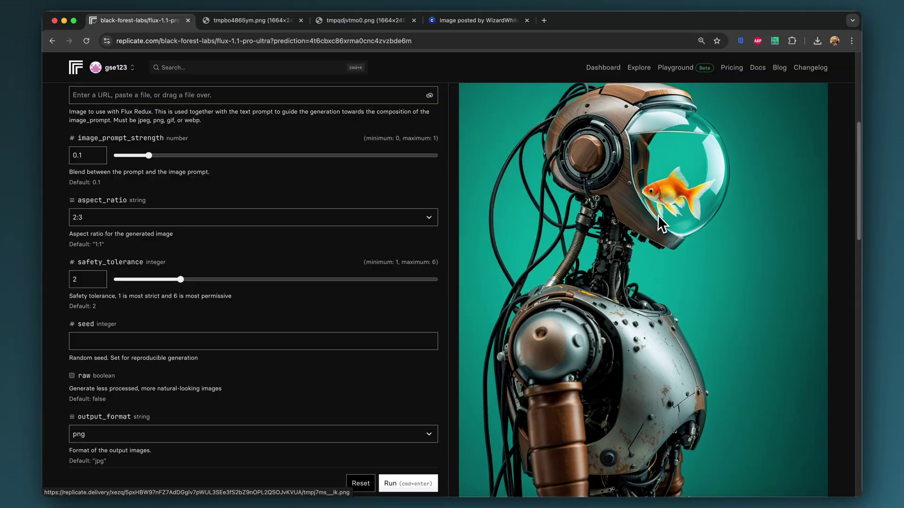
scroll(661, 227, "up", 3)
scroll(664, 245, "down", 7)
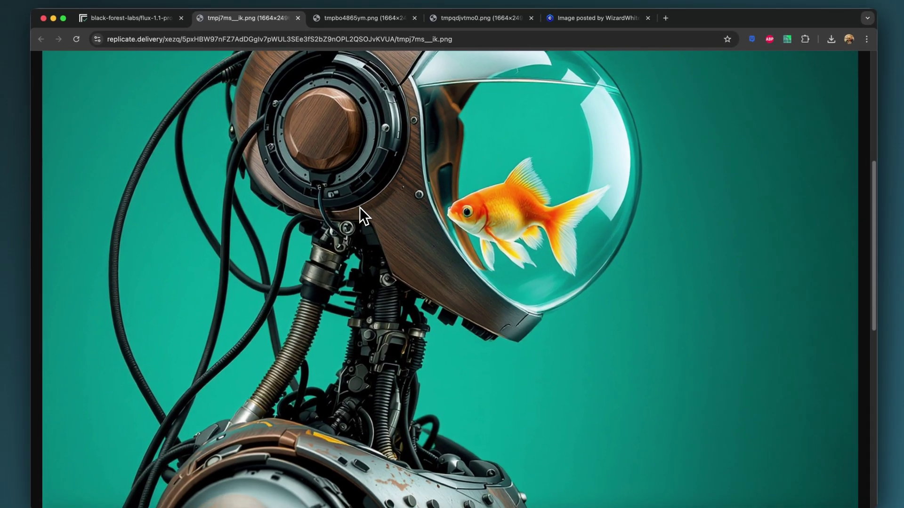
scroll(352, 230, "down", 10)
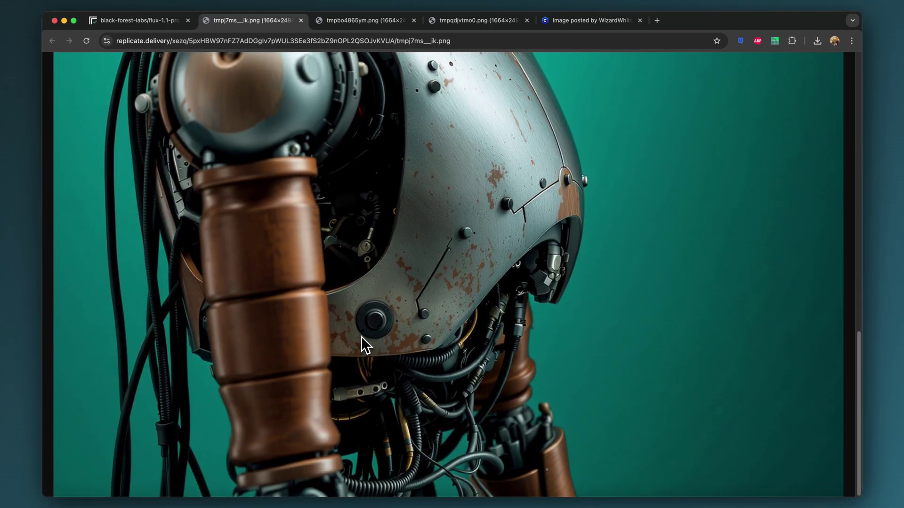
scroll(397, 357, "up", 4)
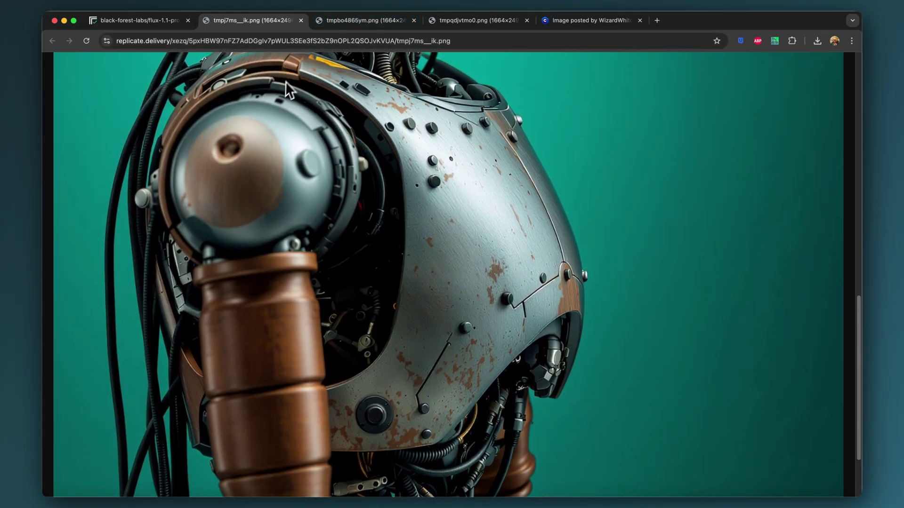
left_click(160, 29)
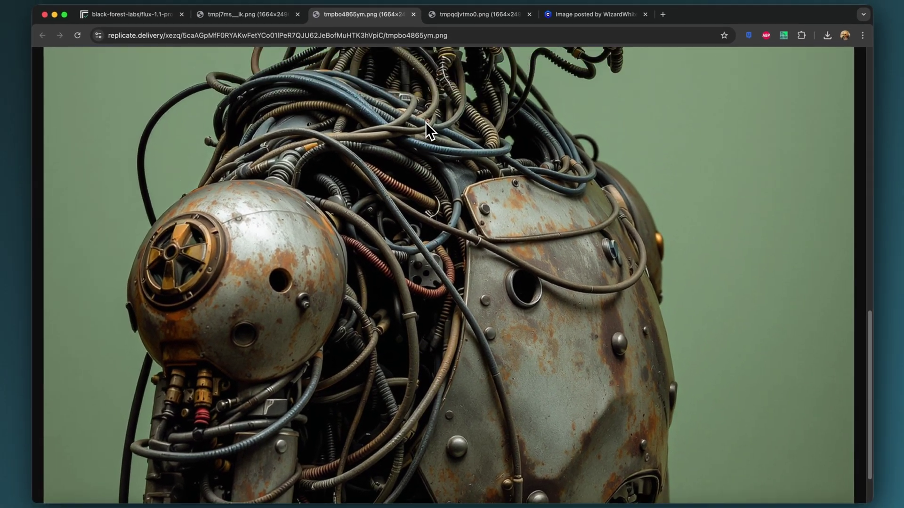
scroll(428, 132, "up", 4)
scroll(433, 146, "up", 10)
scroll(433, 158, "down", 4)
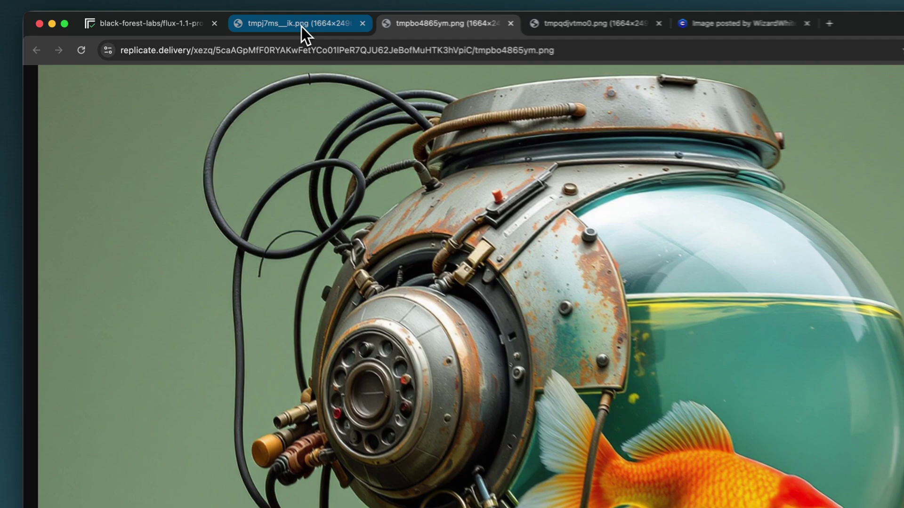
left_click(258, 20)
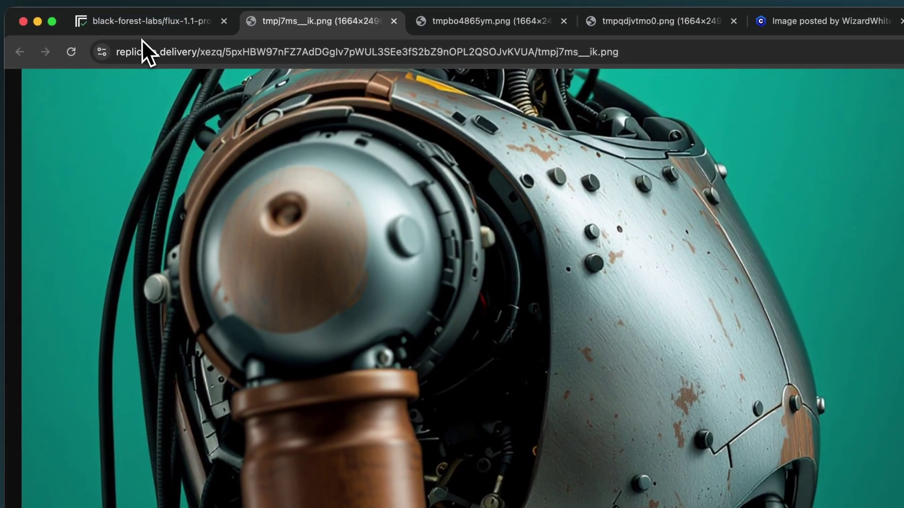
left_click(141, 25)
scroll(746, 327, "up", 3)
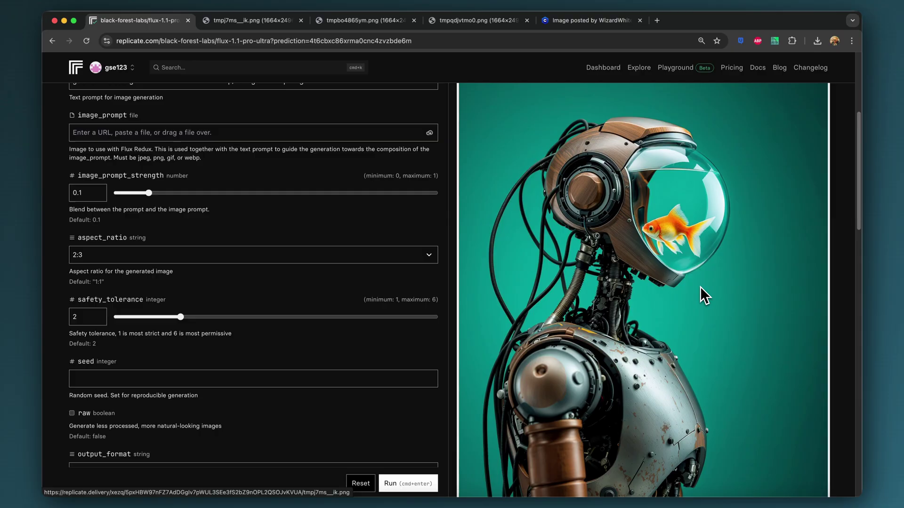
Delete 'and polished walnut wood accents' and the stray comma and space after 'cables'.
scroll(275, 304, "up", 5)
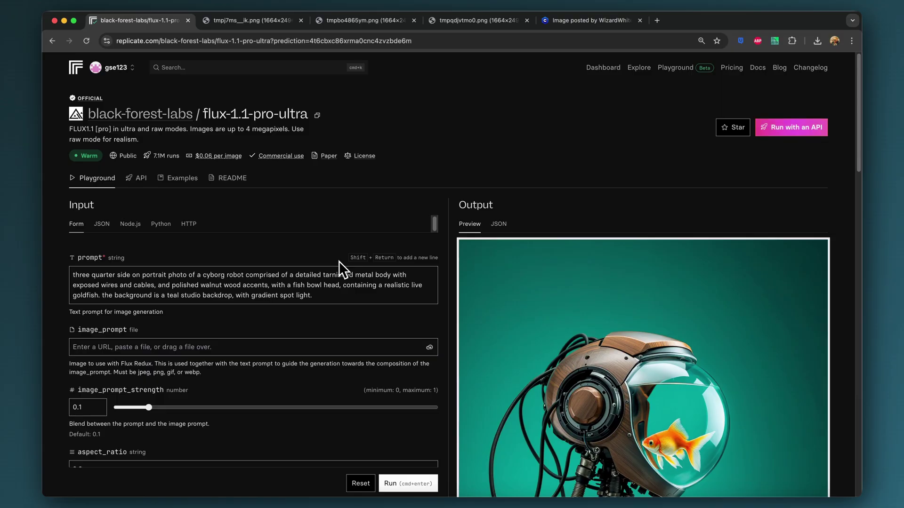
left_click(291, 280)
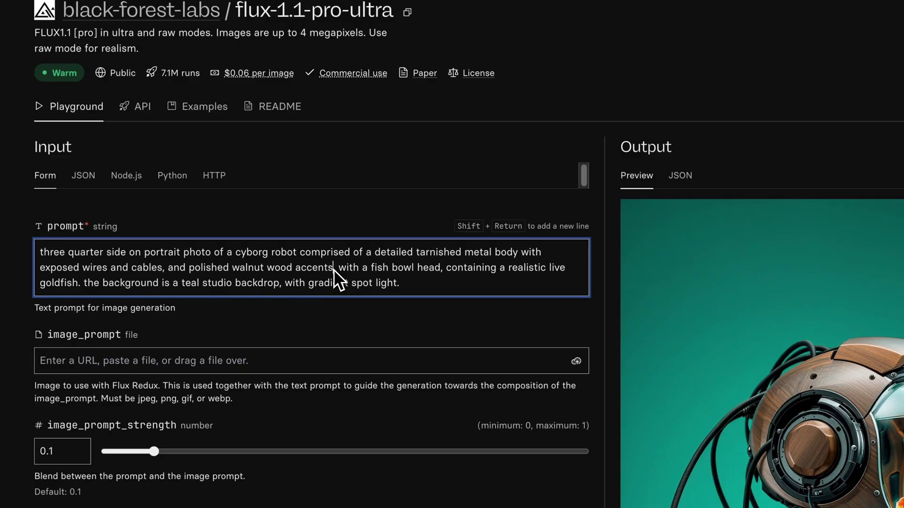
left_click_drag(333, 269, 213, 276)
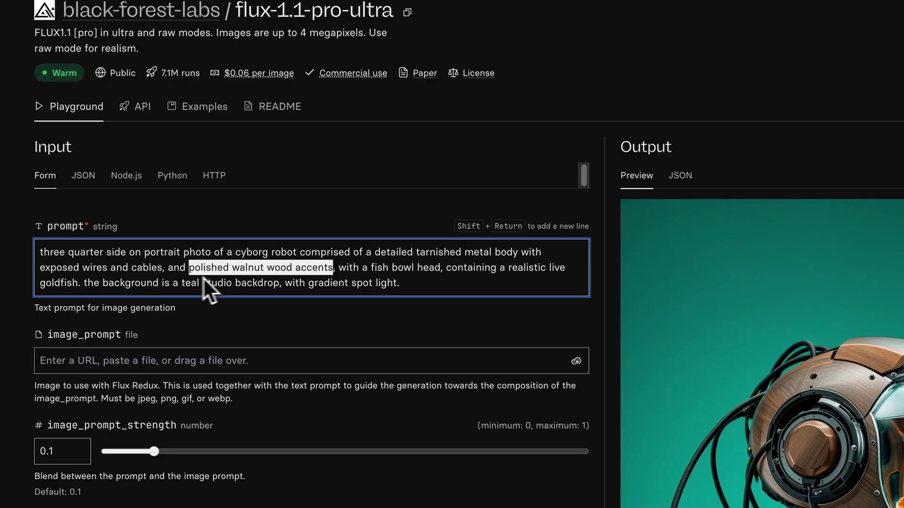
key("BackSpace")
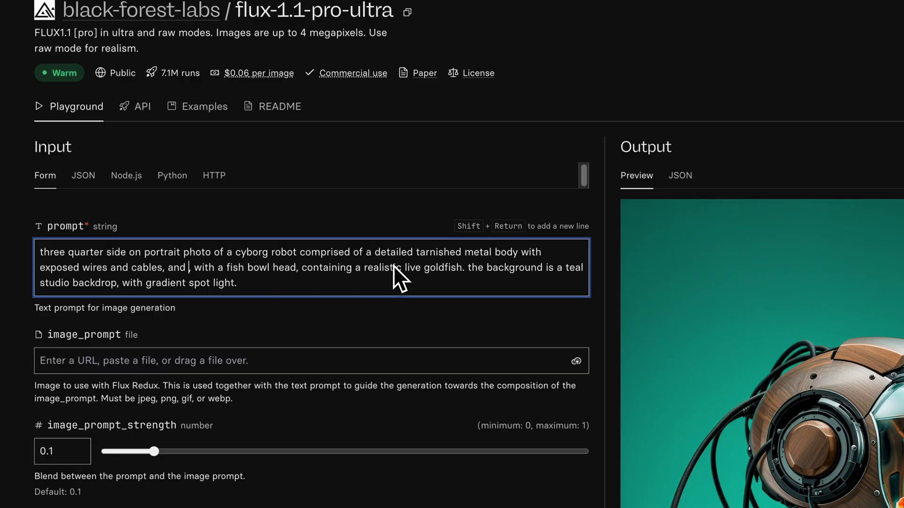
key("BackSpace")
key("BackSpace")
key("BackSpace")
key("BackSpace")
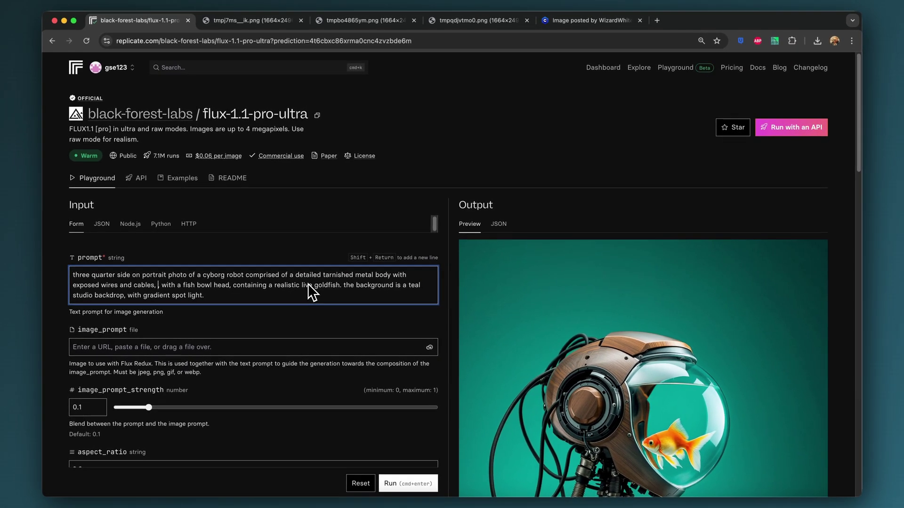
key("Delete")
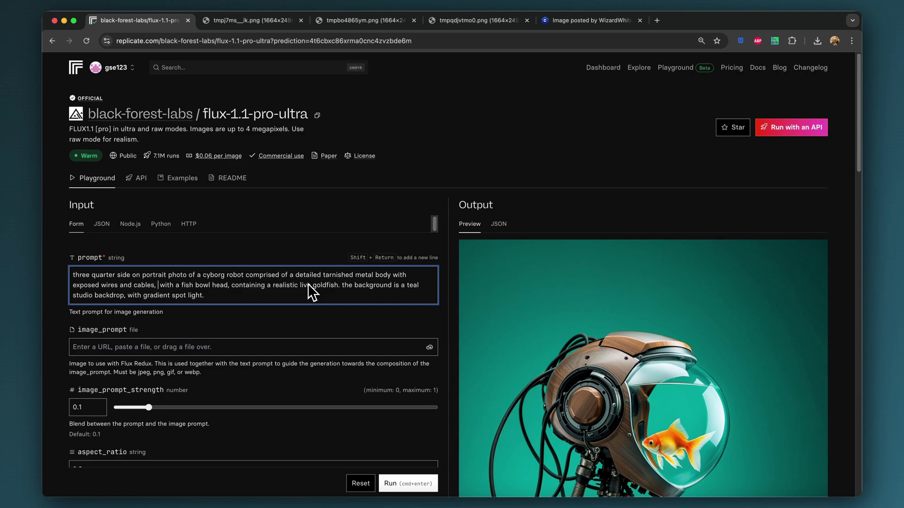
key("BackSpace")
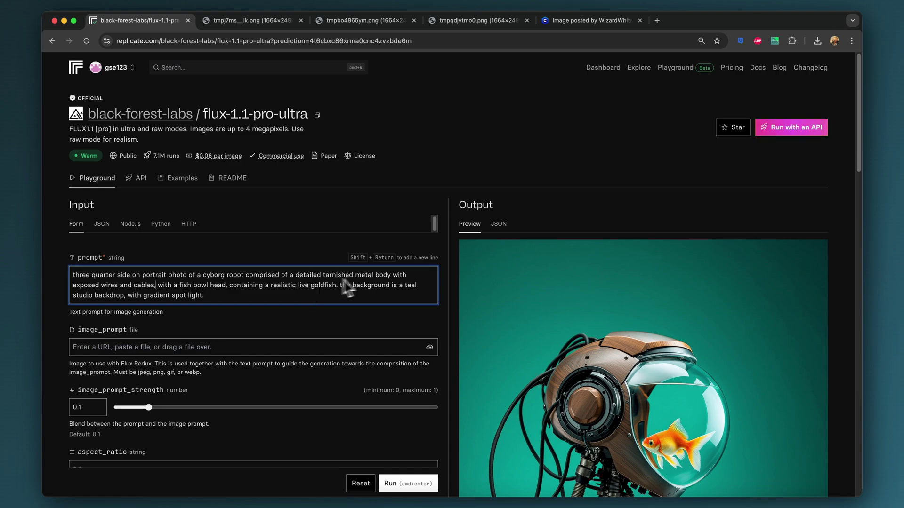
scroll(565, 408, "down", 3)
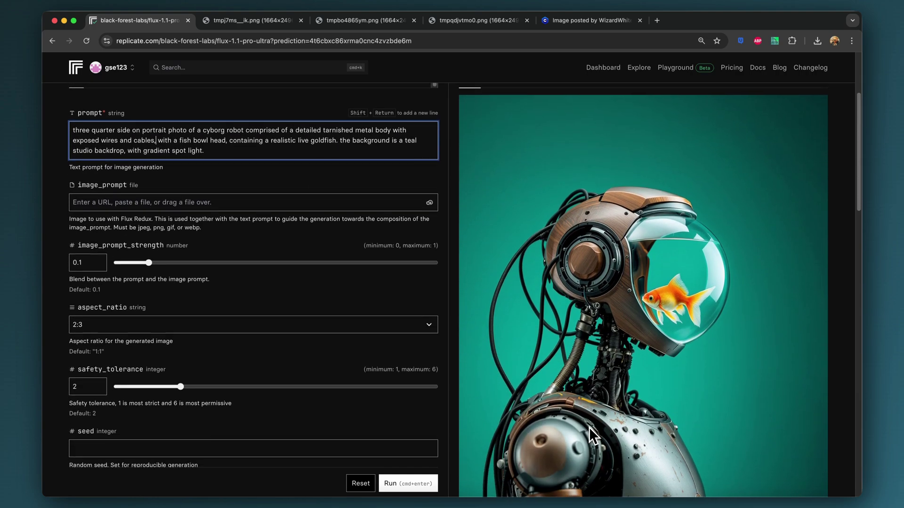
scroll(604, 252, "up", 5)
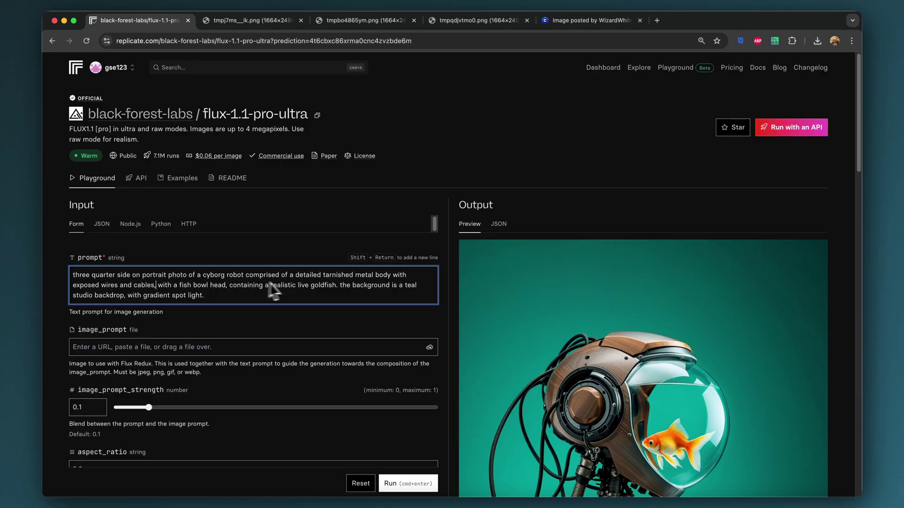
Insert 'and glowing diodes,' right after 'cables,' in the prompt.
left_click(161, 290)
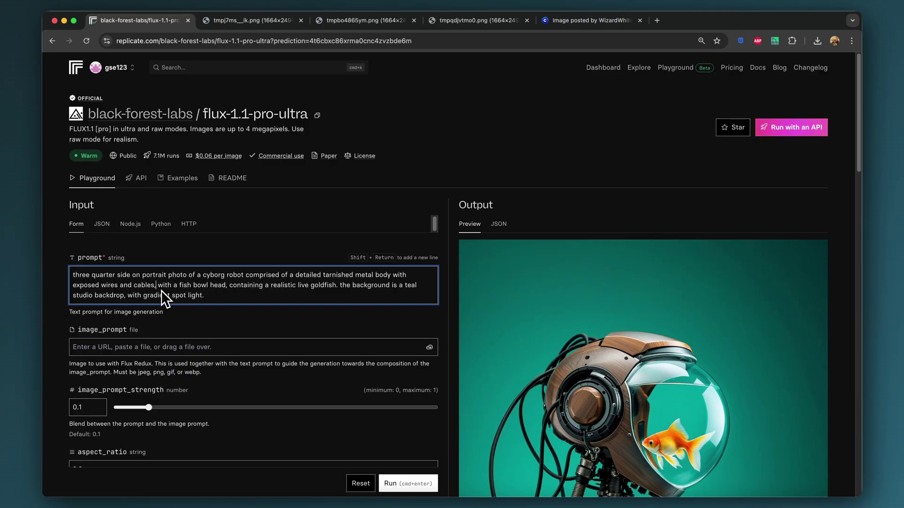
type("and glowing dio ")
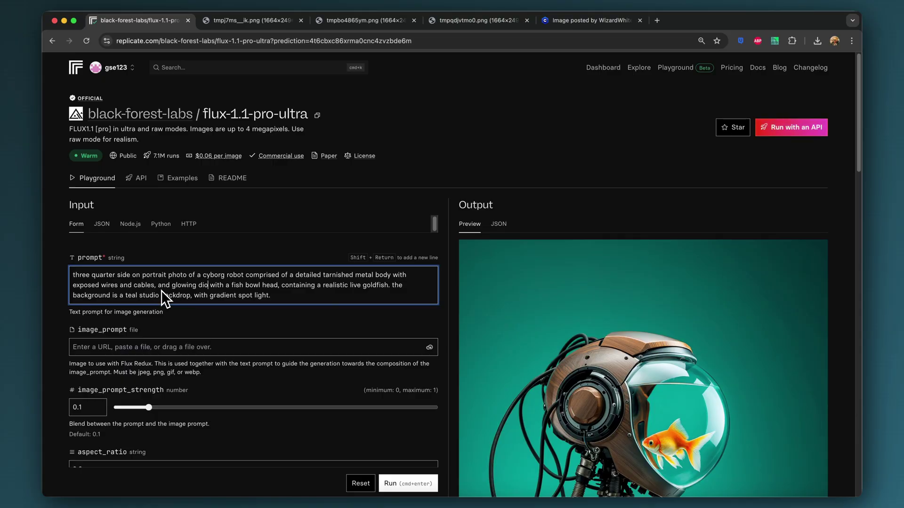
type("des")
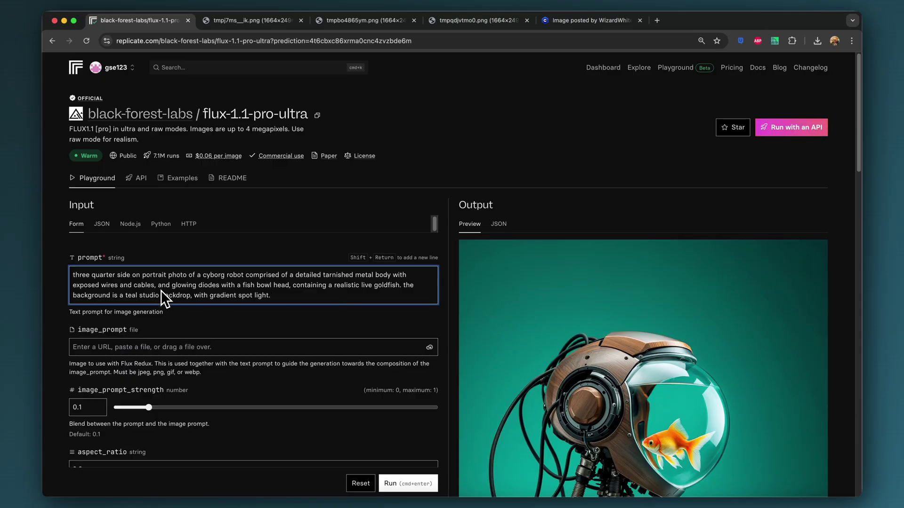
type(",")
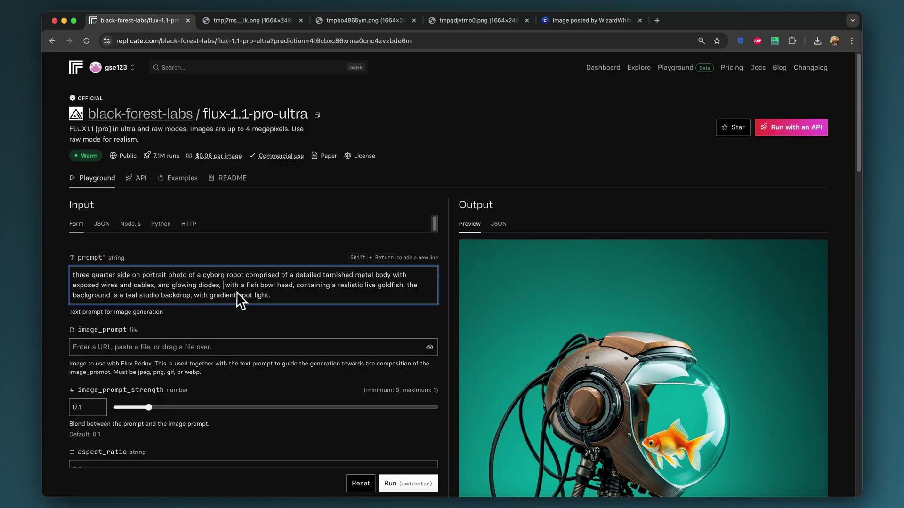
left_click(291, 287)
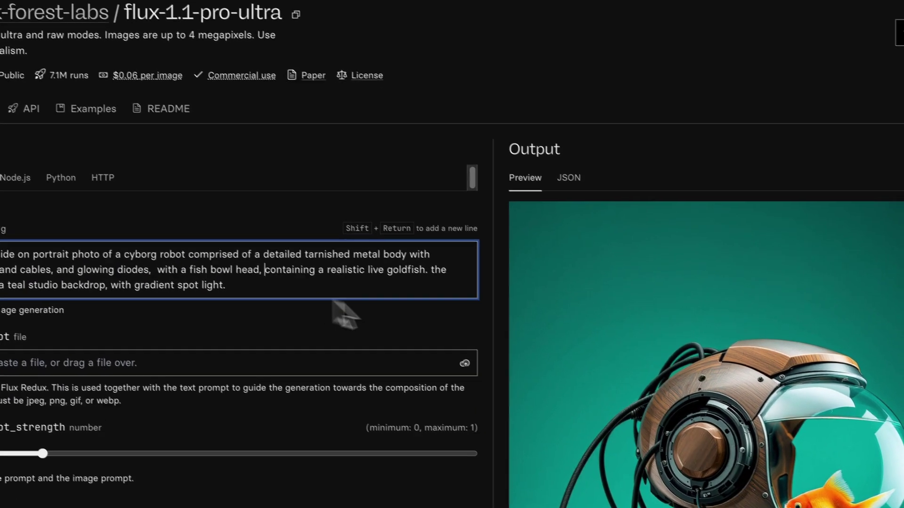
Replace the prompt's final period with 'and slight smoke and mist in the atmosphere.'.
scroll(564, 317, "down", 5)
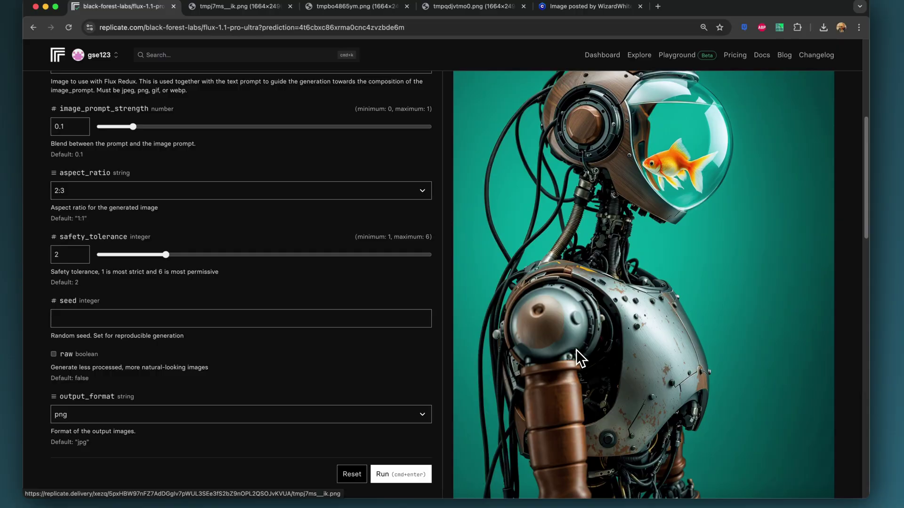
scroll(577, 352, "down", 3)
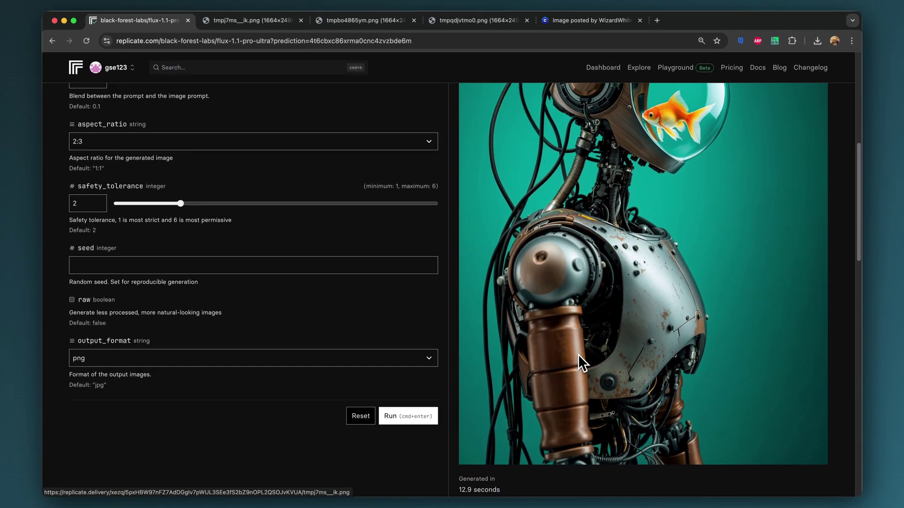
scroll(579, 355, "up", 2)
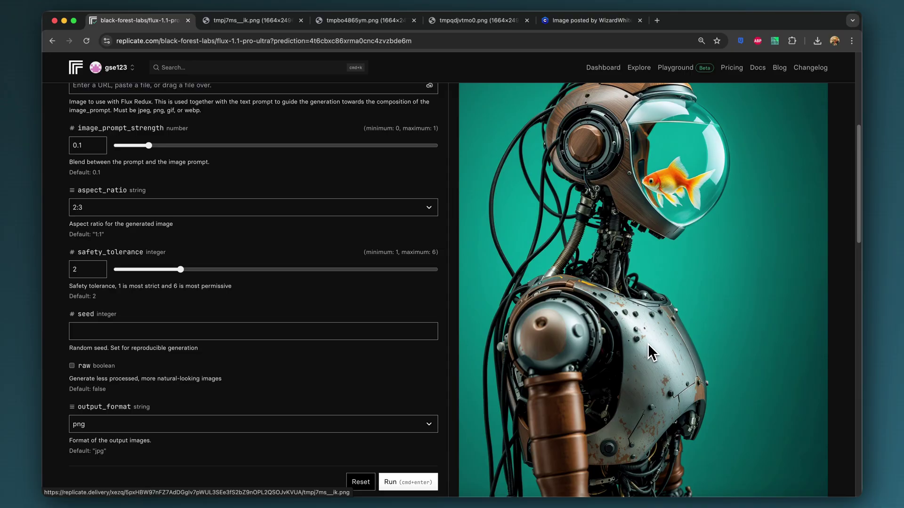
scroll(649, 344, "up", 4)
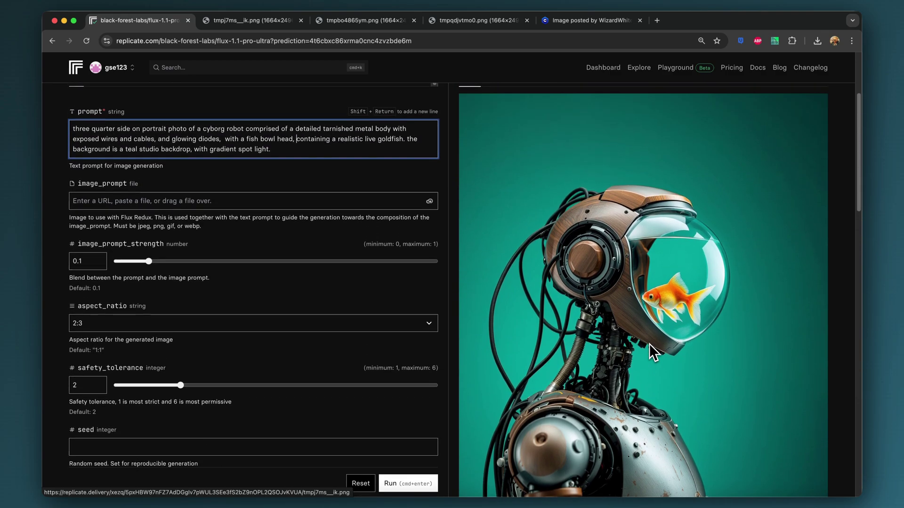
scroll(650, 344, "down", 6)
scroll(649, 345, "up", 5)
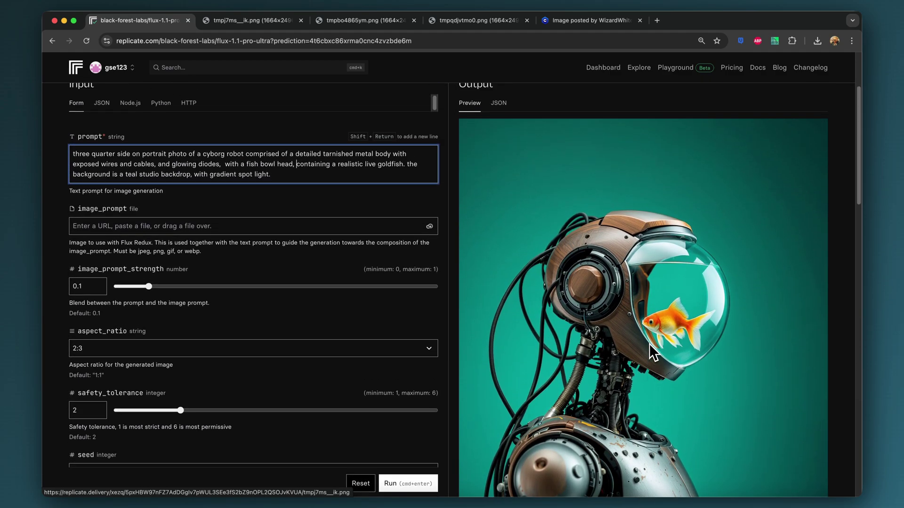
scroll(649, 344, "up", 1)
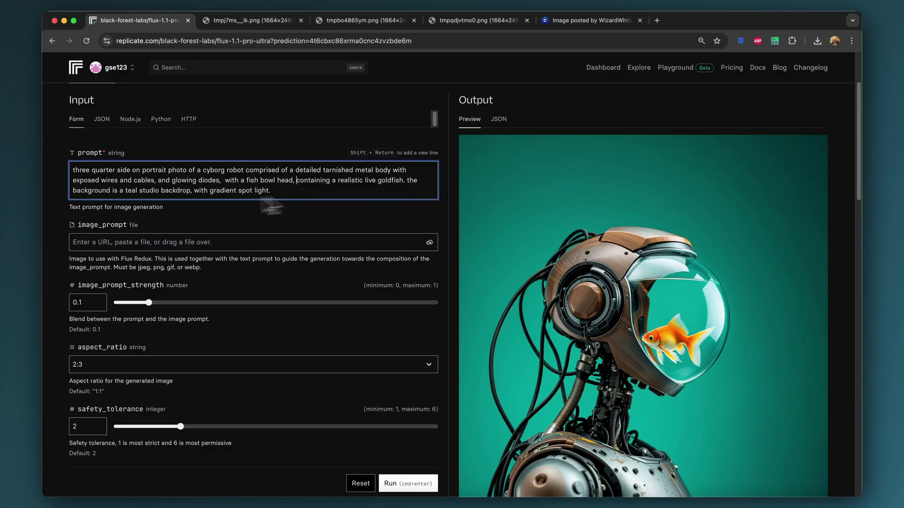
left_click(272, 190)
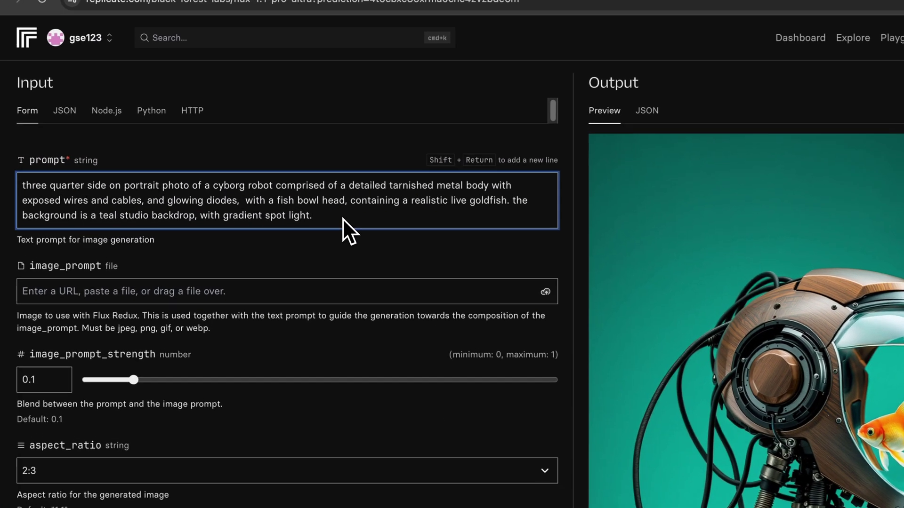
key("BackSpace")
type("and ")
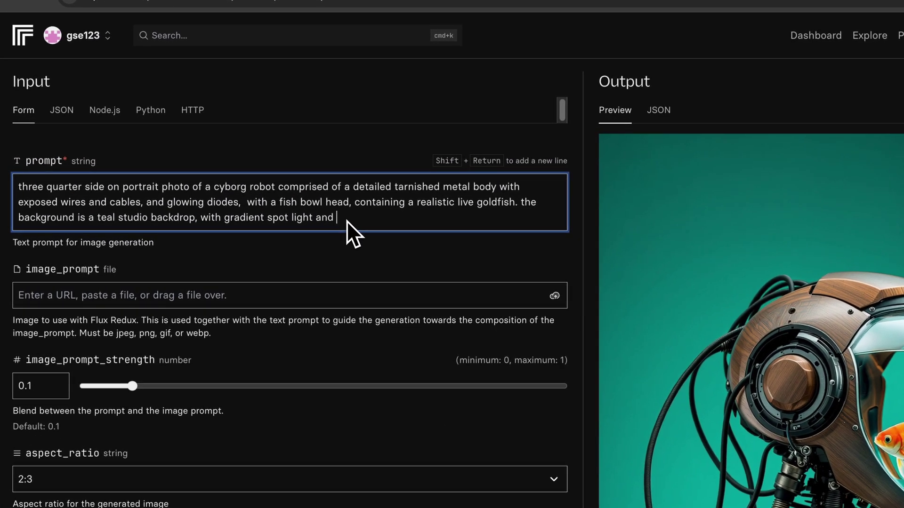
type("slight")
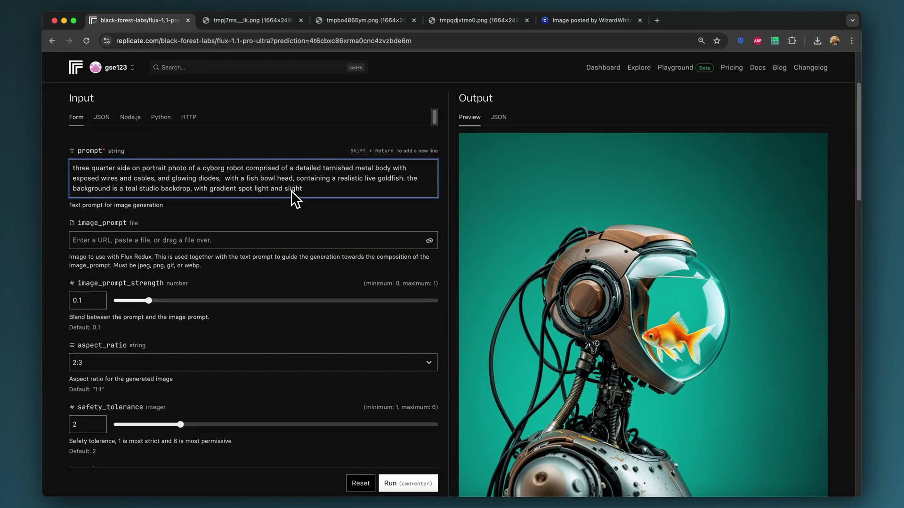
type(" smoke ")
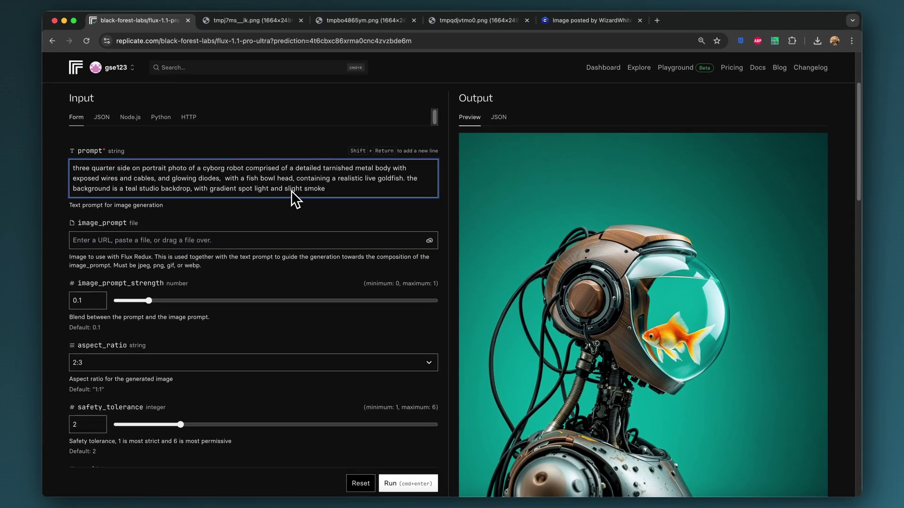
type("and mist in the atmosphere.")
Run the updated prompt and review the new armored goldfish-helmet cyborg render on teal.
left_click(403, 484)
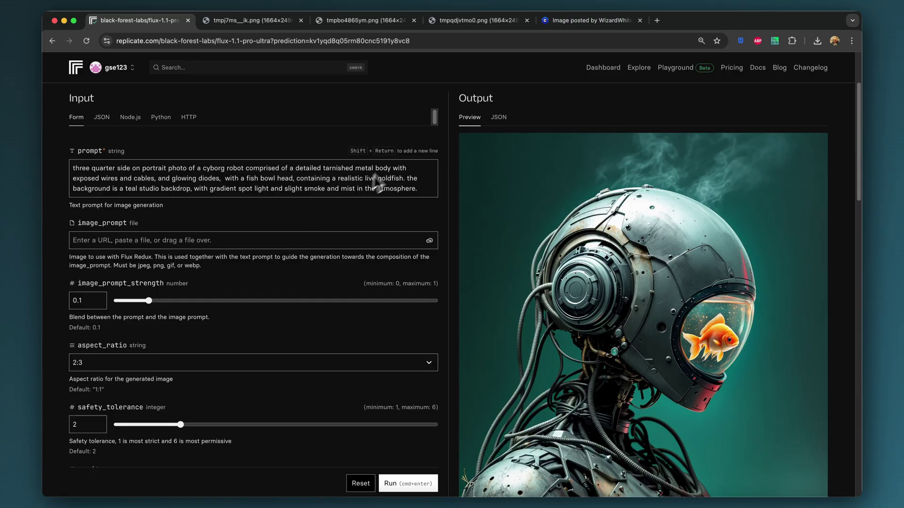
scroll(601, 249, "down", 5)
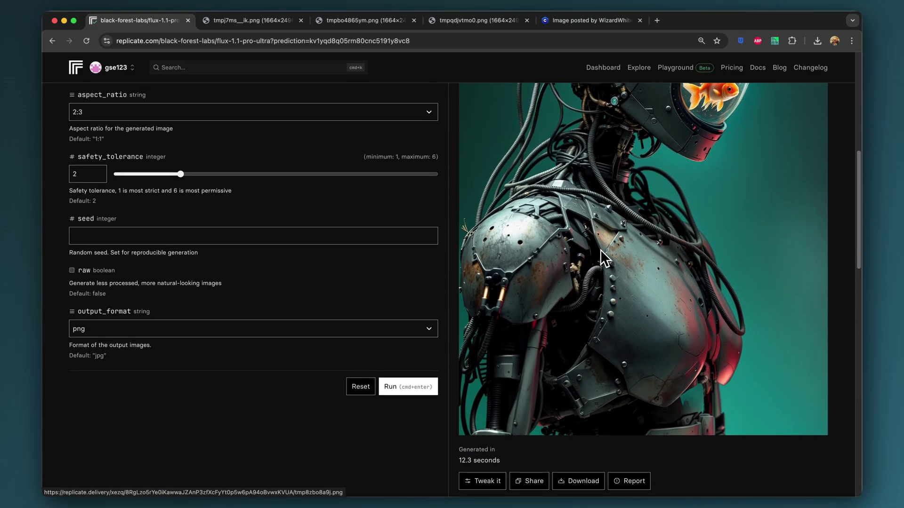
scroll(600, 250, "up", 3)
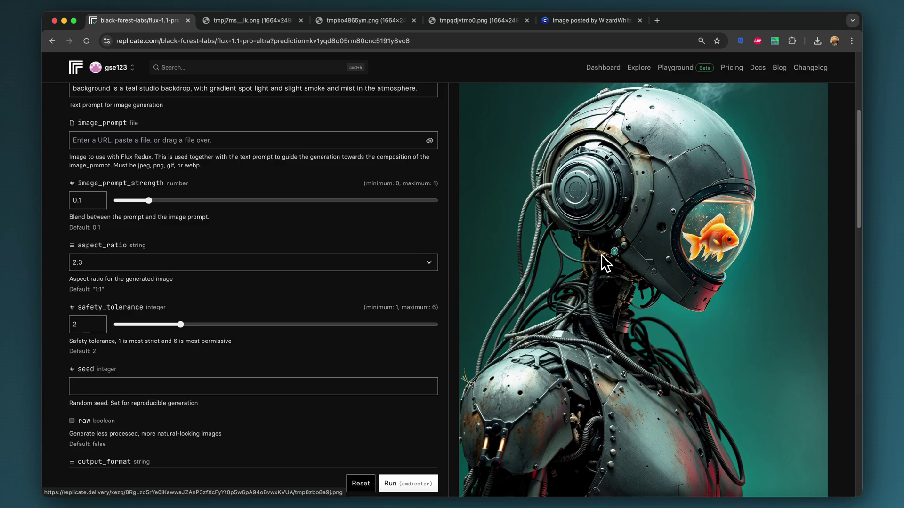
scroll(601, 255, "down", 5)
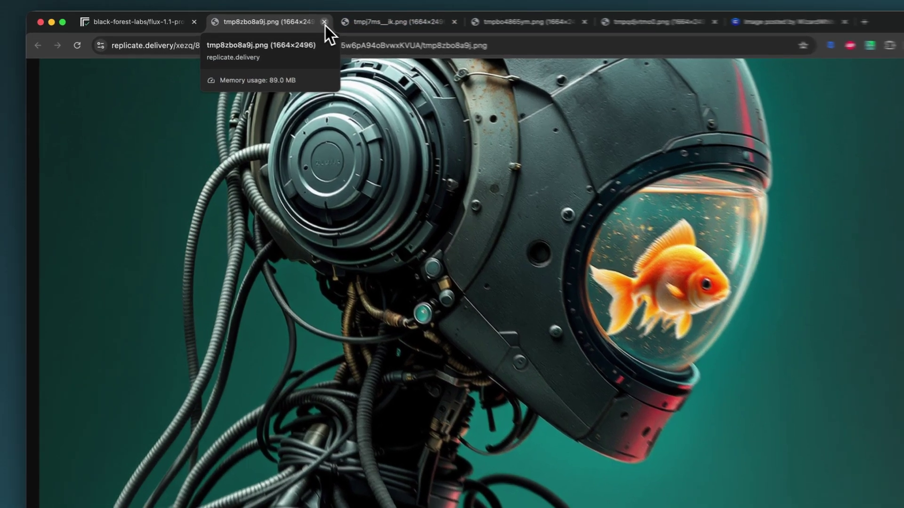
Close the tmp8zbo8a9j.png image tab and rerun the same smoke-and-mist teal cyborg prompt.
left_click(301, 21)
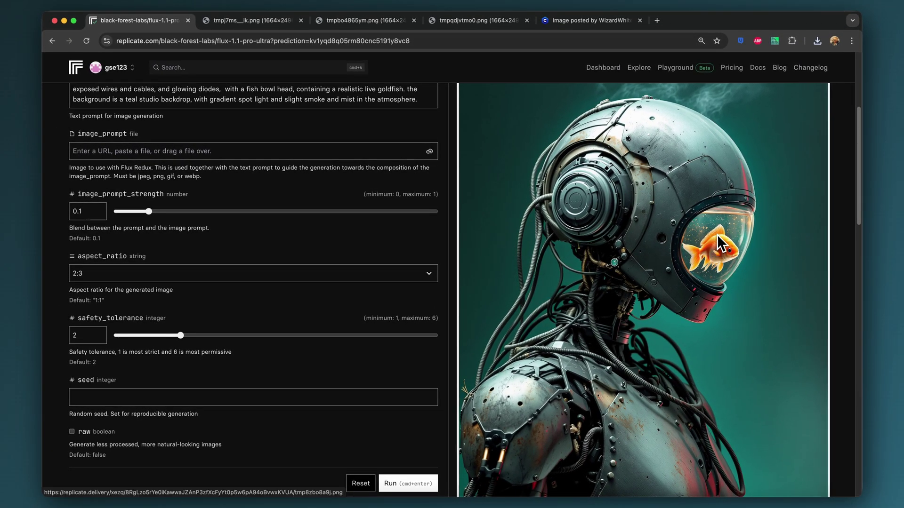
scroll(716, 235, "down", 3)
scroll(715, 239, "up", 1)
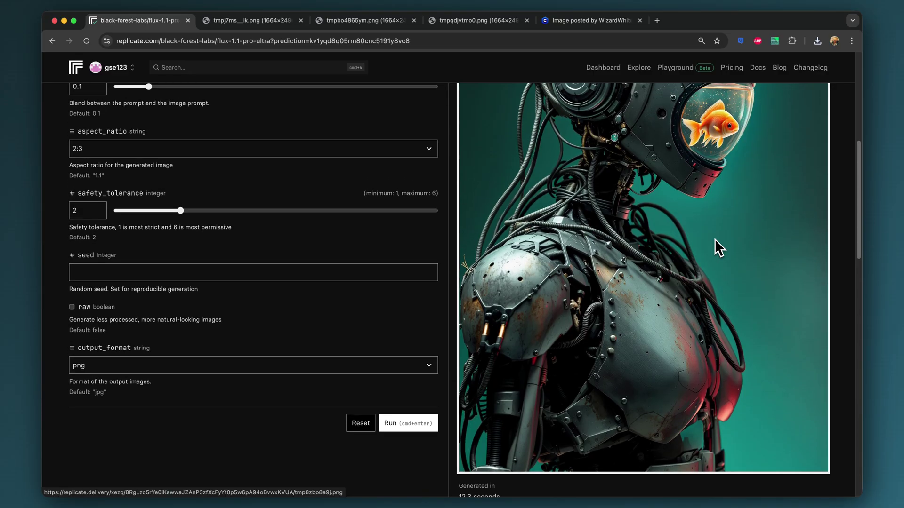
scroll(715, 239, "down", 3)
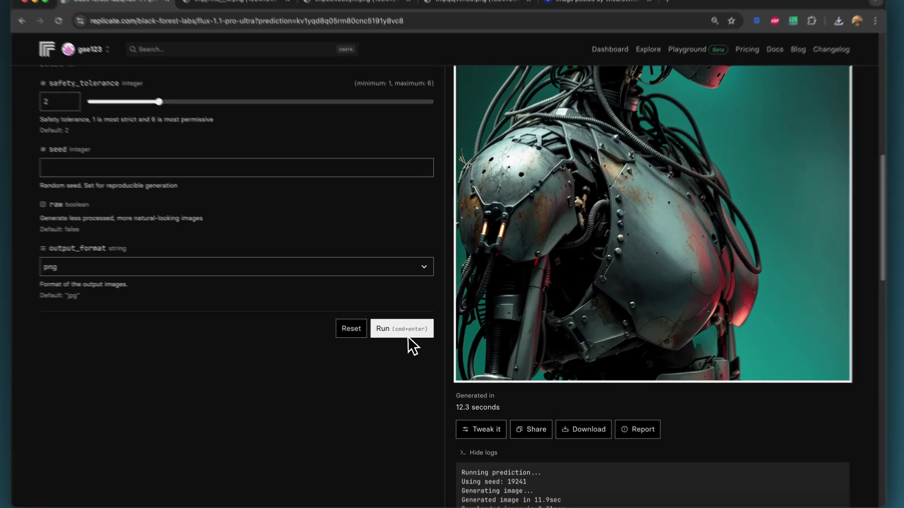
left_click(408, 333)
left_click(362, 328)
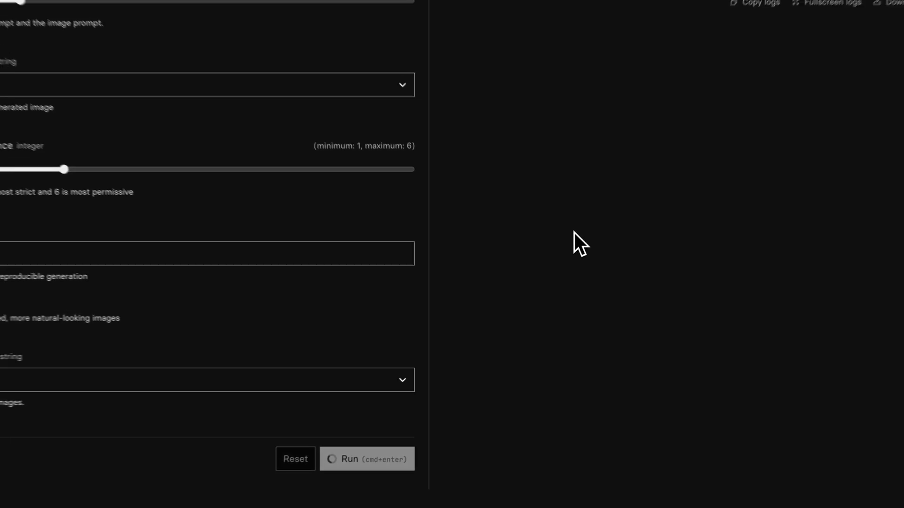
scroll(554, 260, "up", 3)
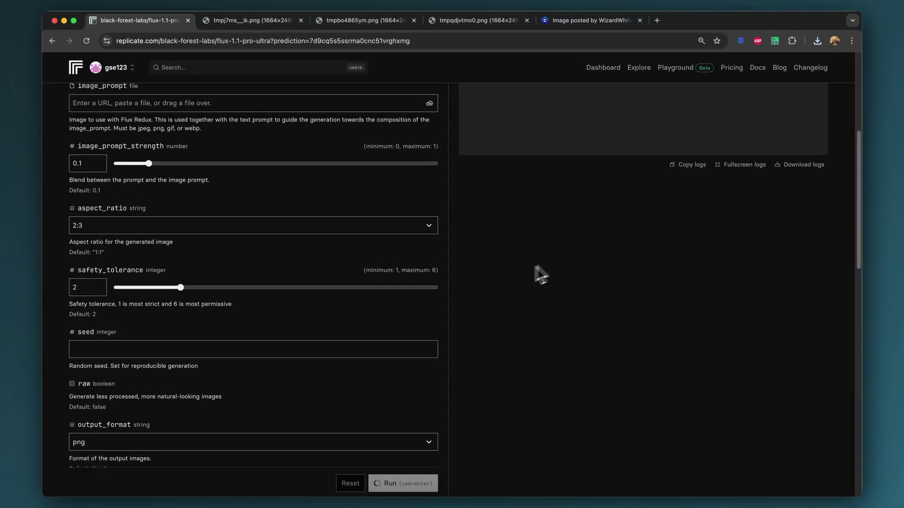